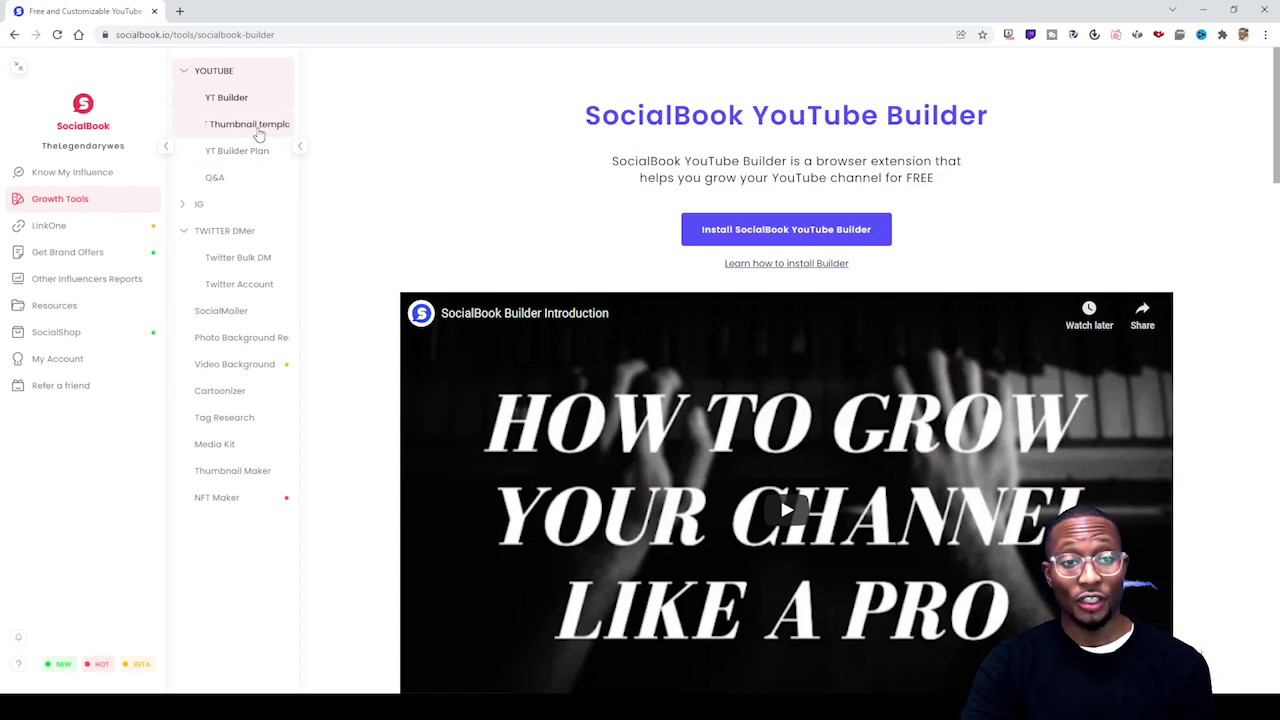
# Start a new blank YouTube thumbnail design from SocialBook's template gallery.
pyautogui.click(257, 130)
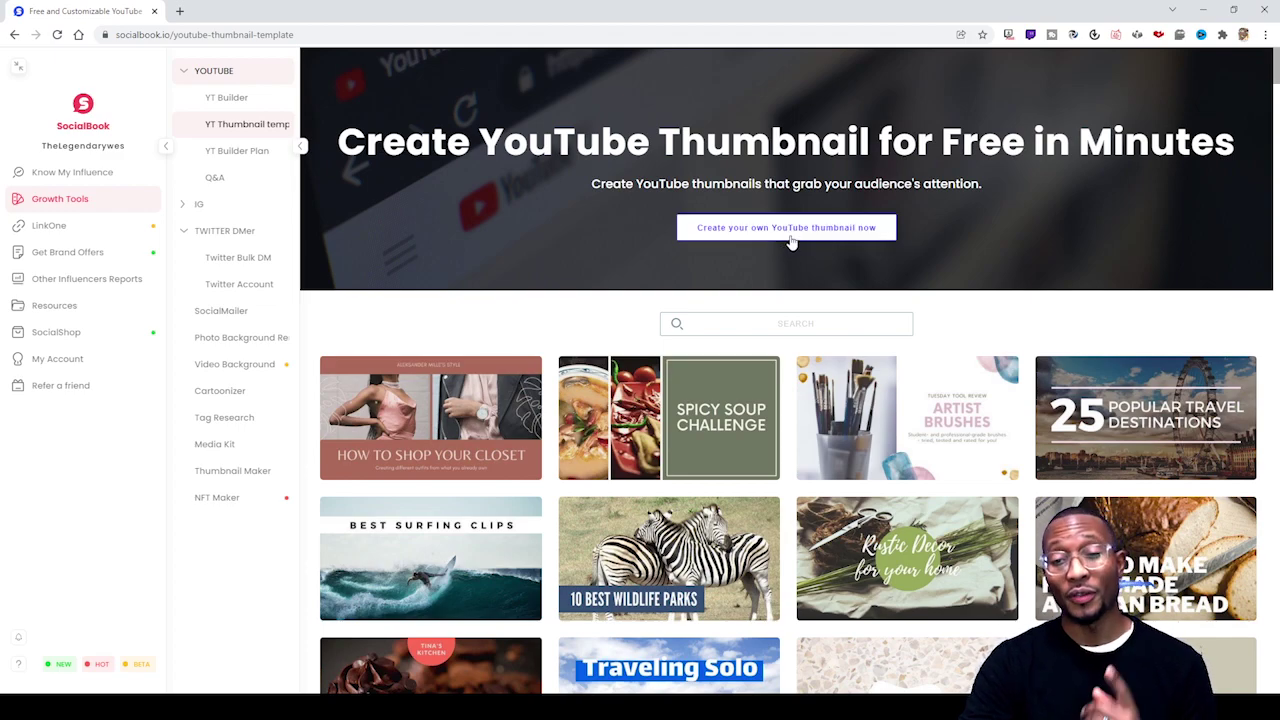
pyautogui.click(790, 241)
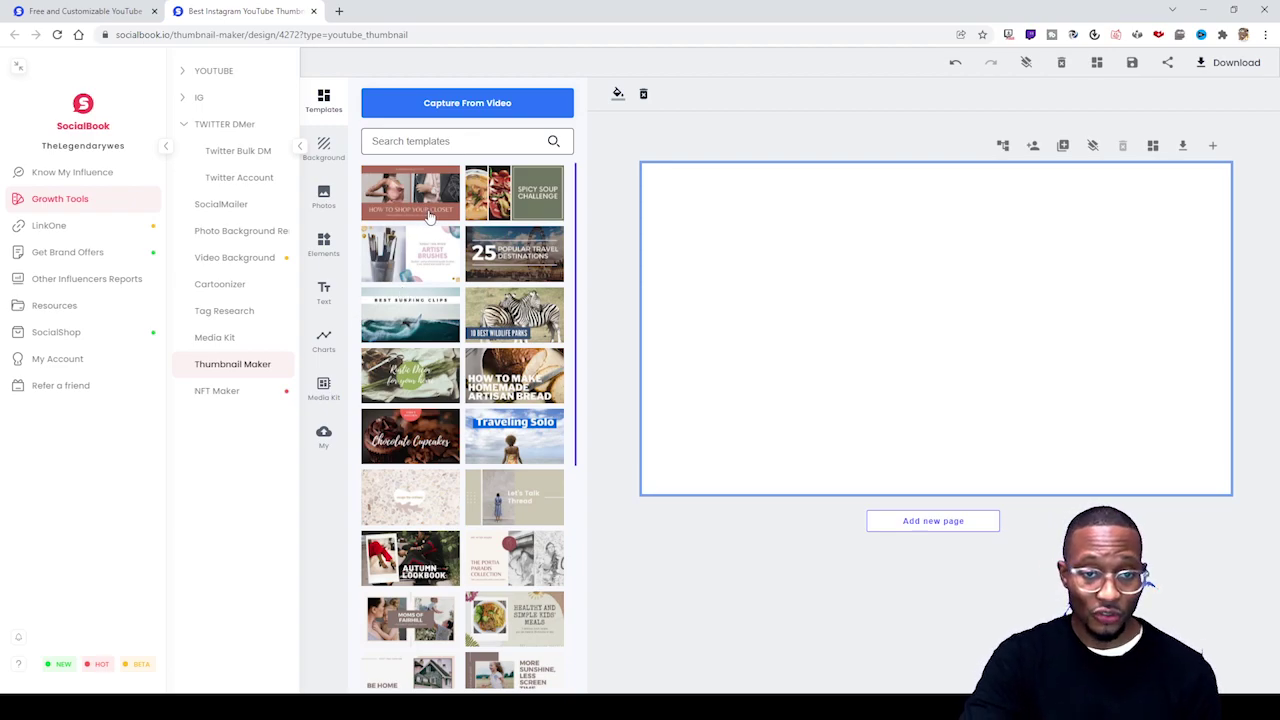
pyautogui.scroll(-2, 430, 215)
pyautogui.scroll(2, 430, 215)
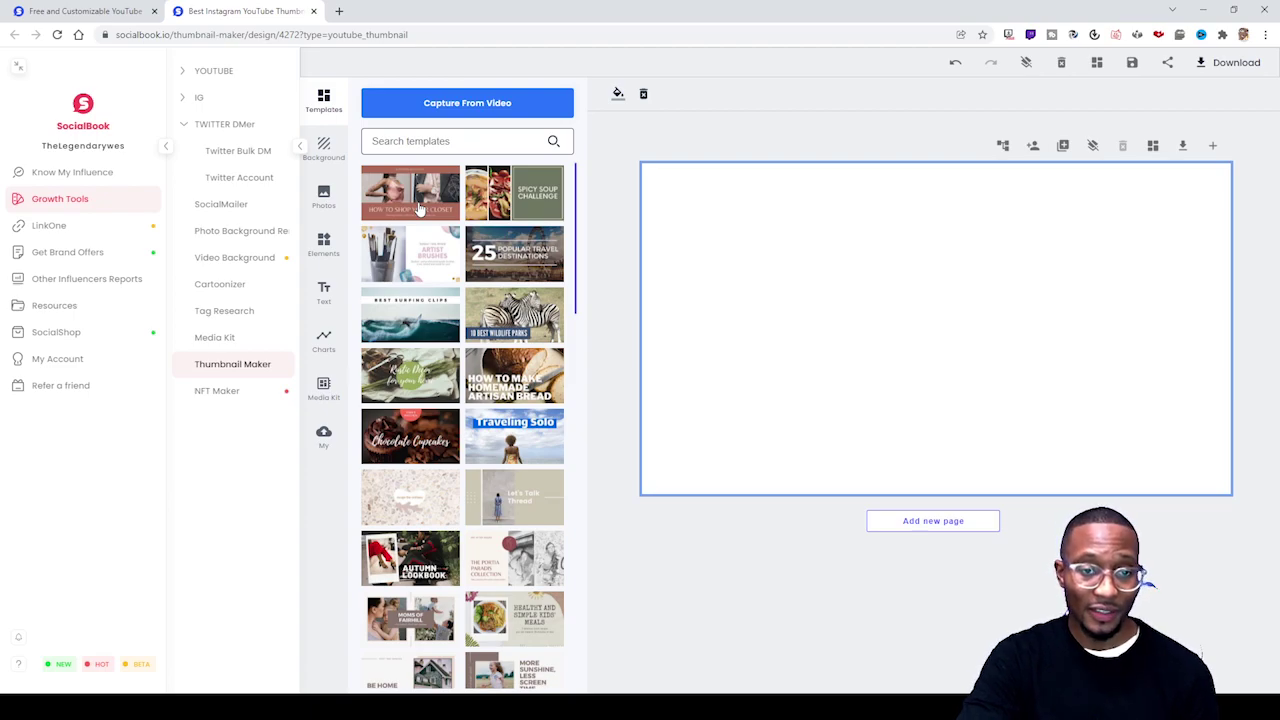
# Apply the How To Shop Your Closet template and delete its left photo of the woman in pink.
pyautogui.click(419, 205)
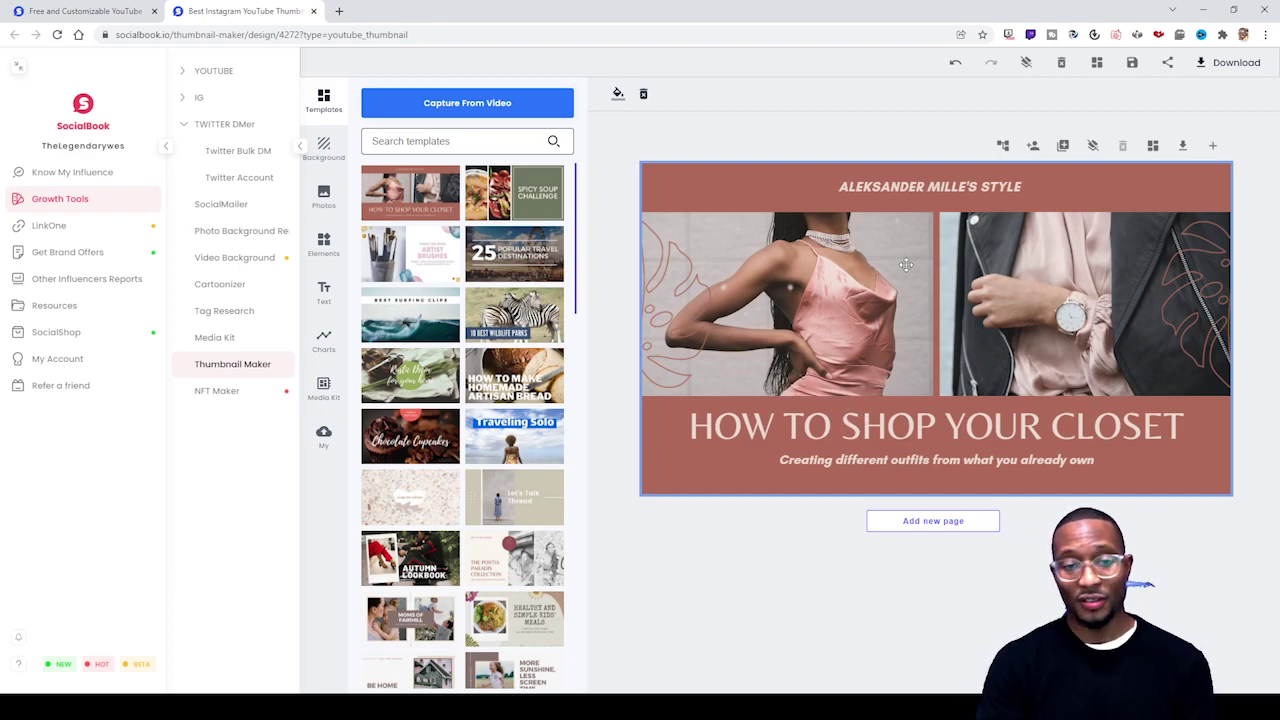
pyautogui.click(868, 268)
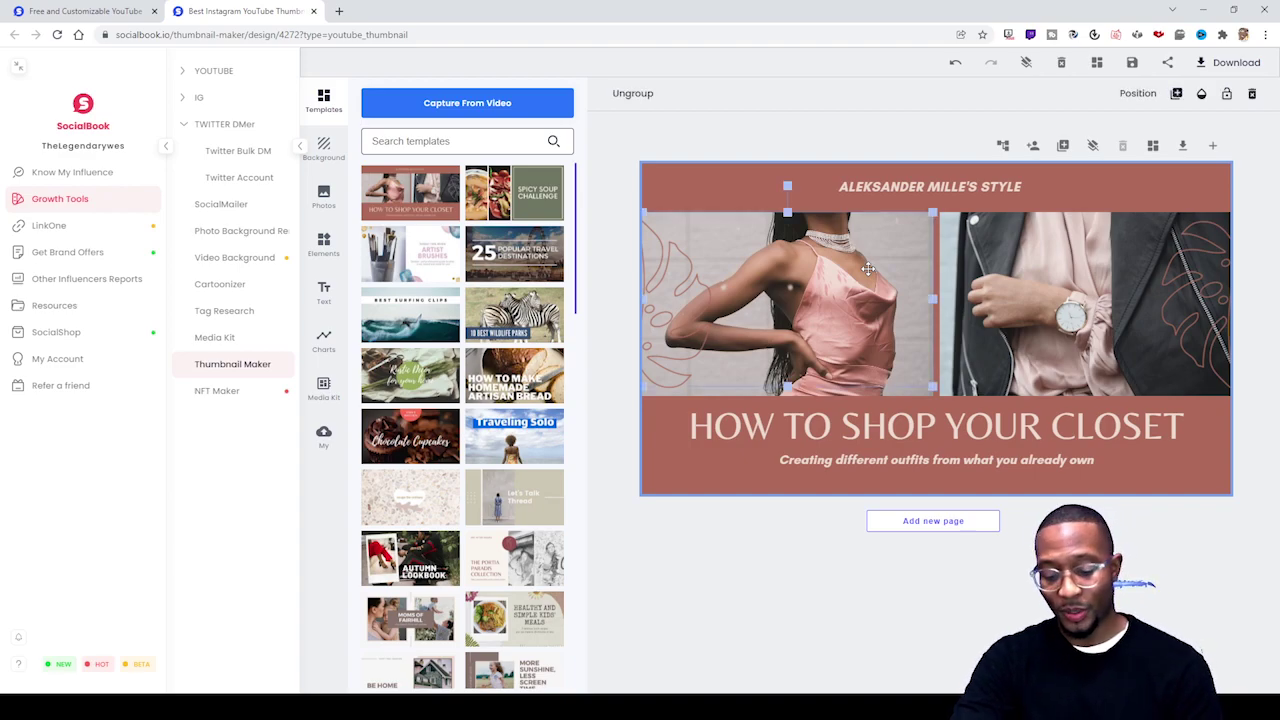
pyautogui.press('Delete')
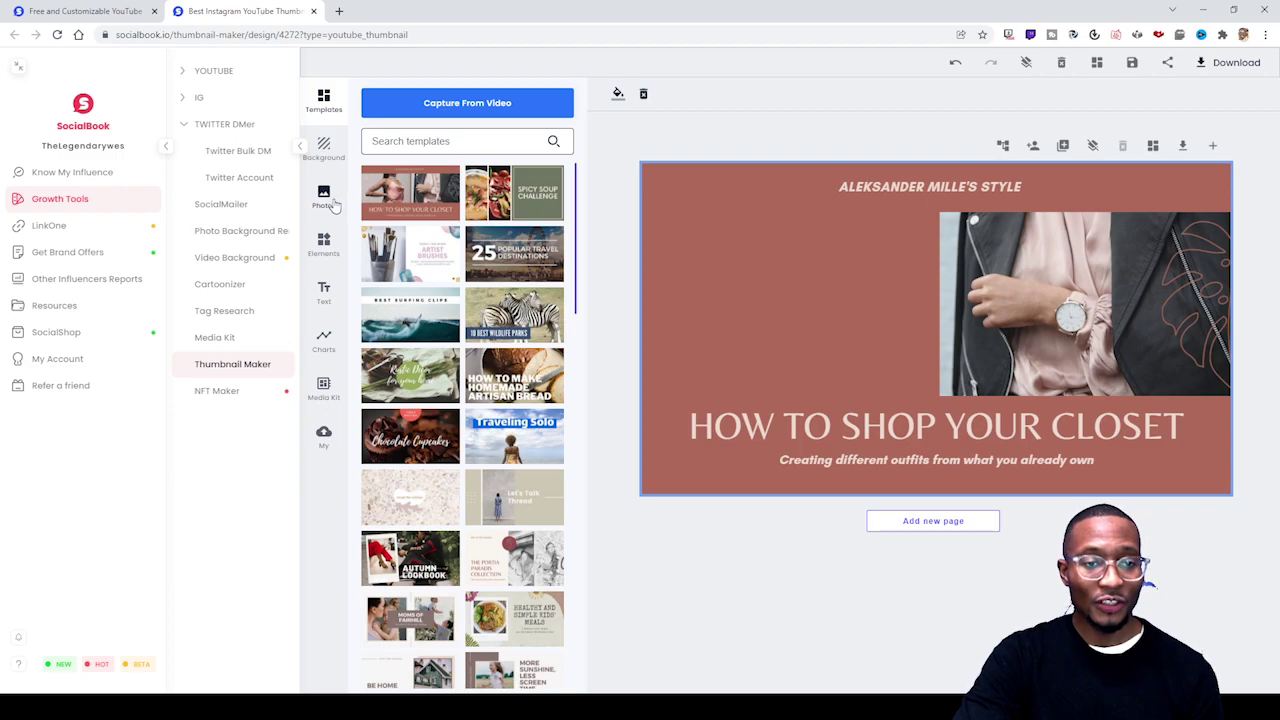
# Open the stock photo library from Elements and browse through the photos.
pyautogui.click(321, 250)
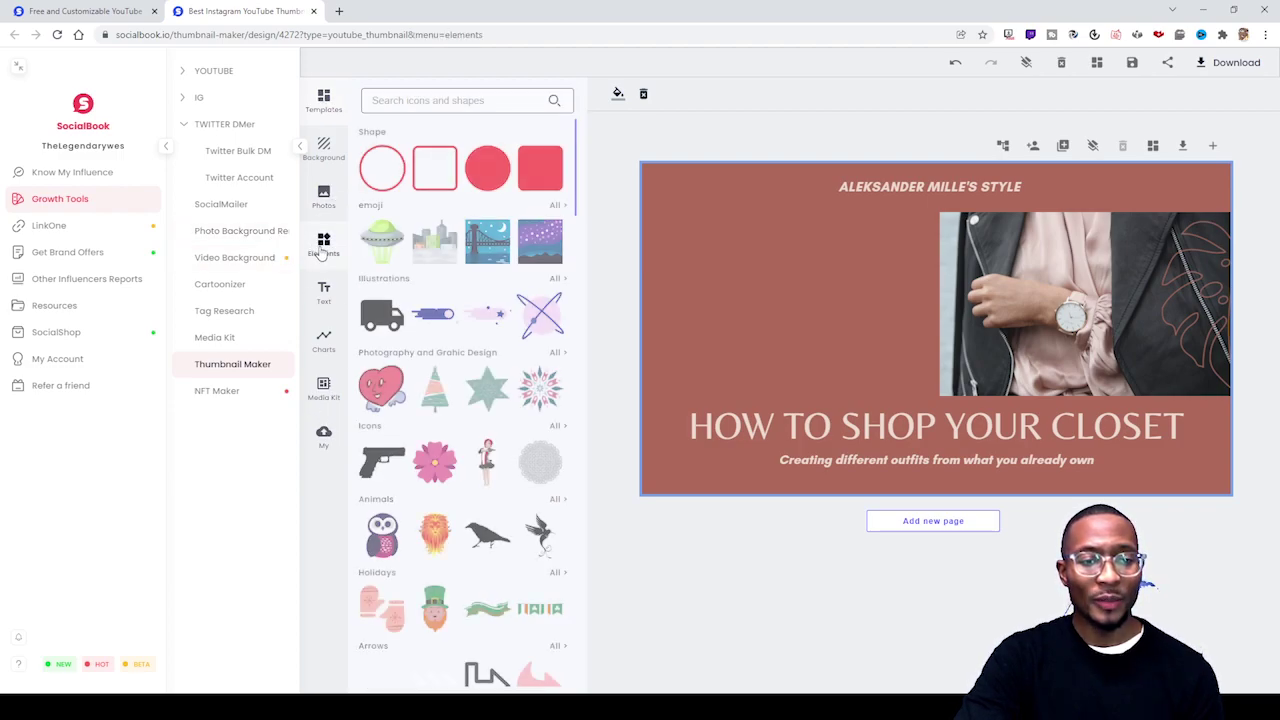
pyautogui.click(327, 206)
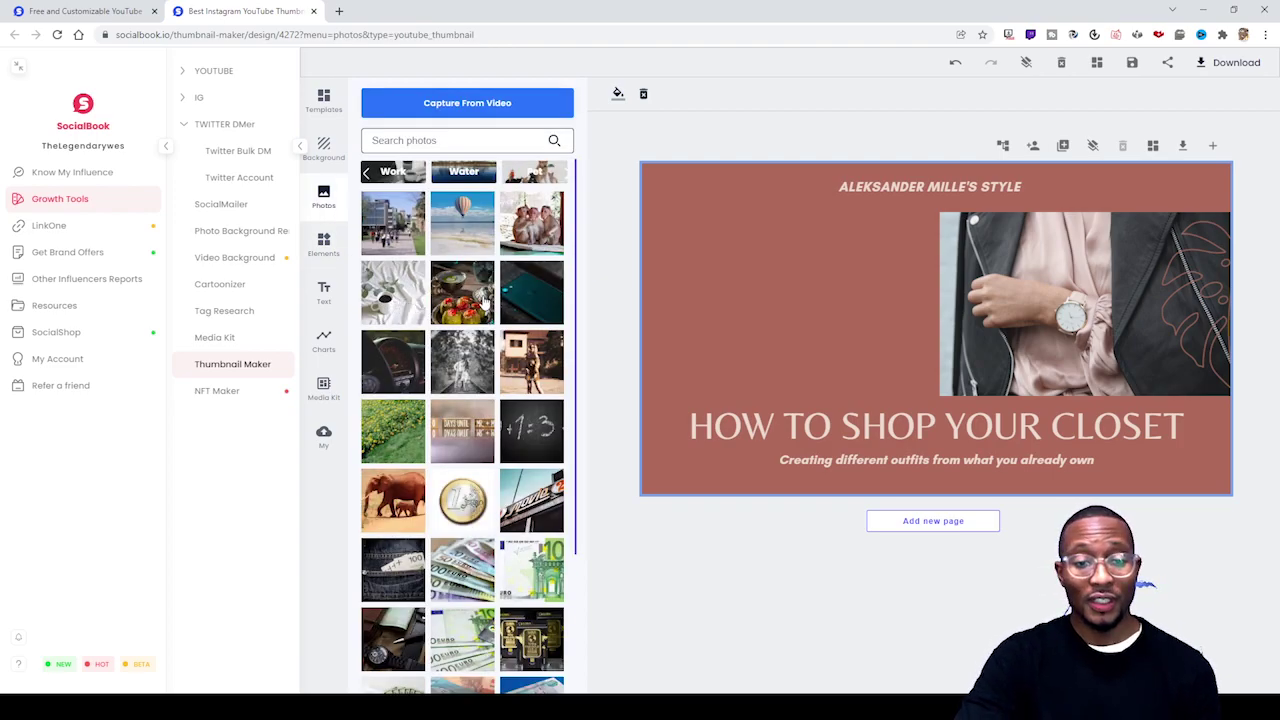
pyautogui.scroll(-2, 405, 305)
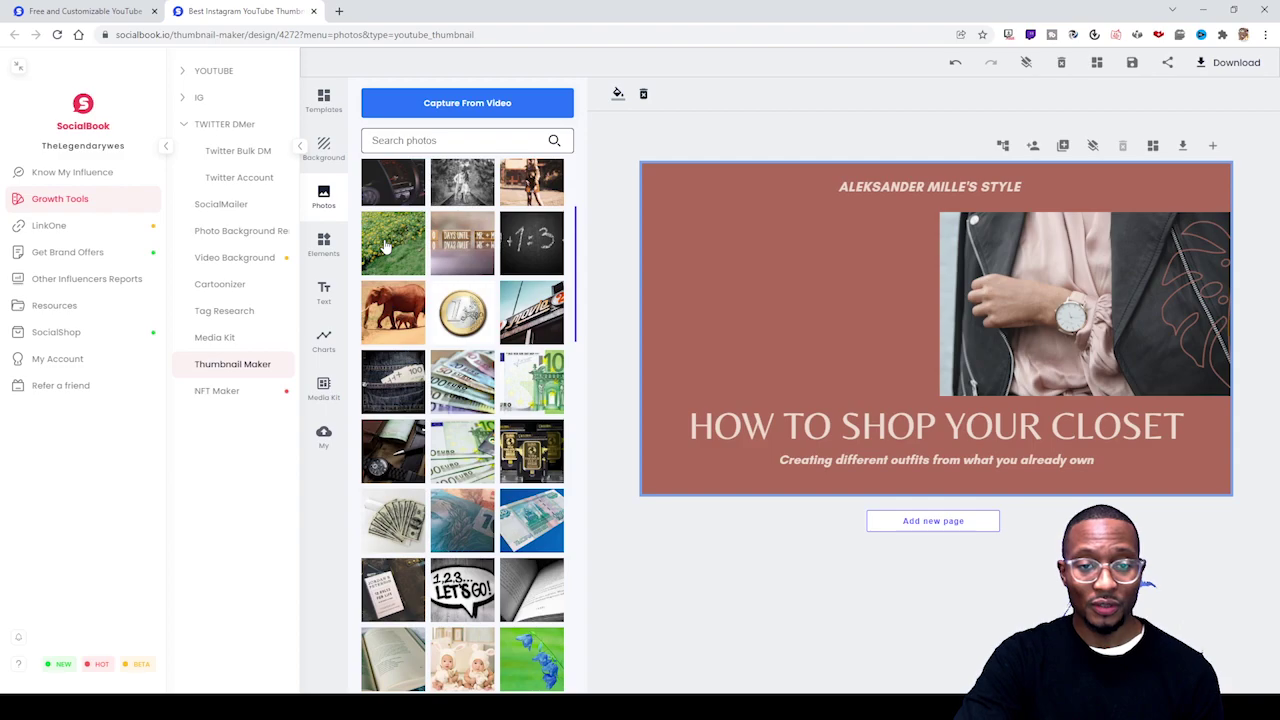
pyautogui.scroll(-2, 435, 372)
pyautogui.scroll(-8, 435, 372)
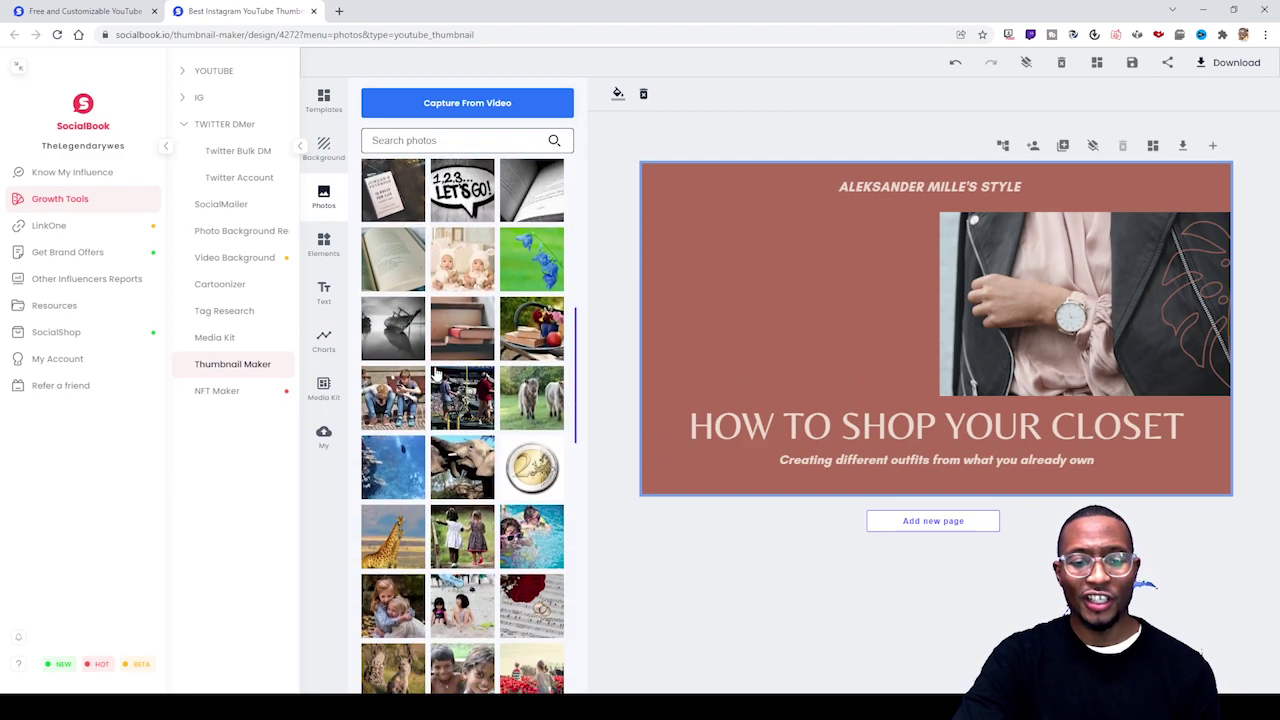
pyautogui.scroll(-4, 435, 372)
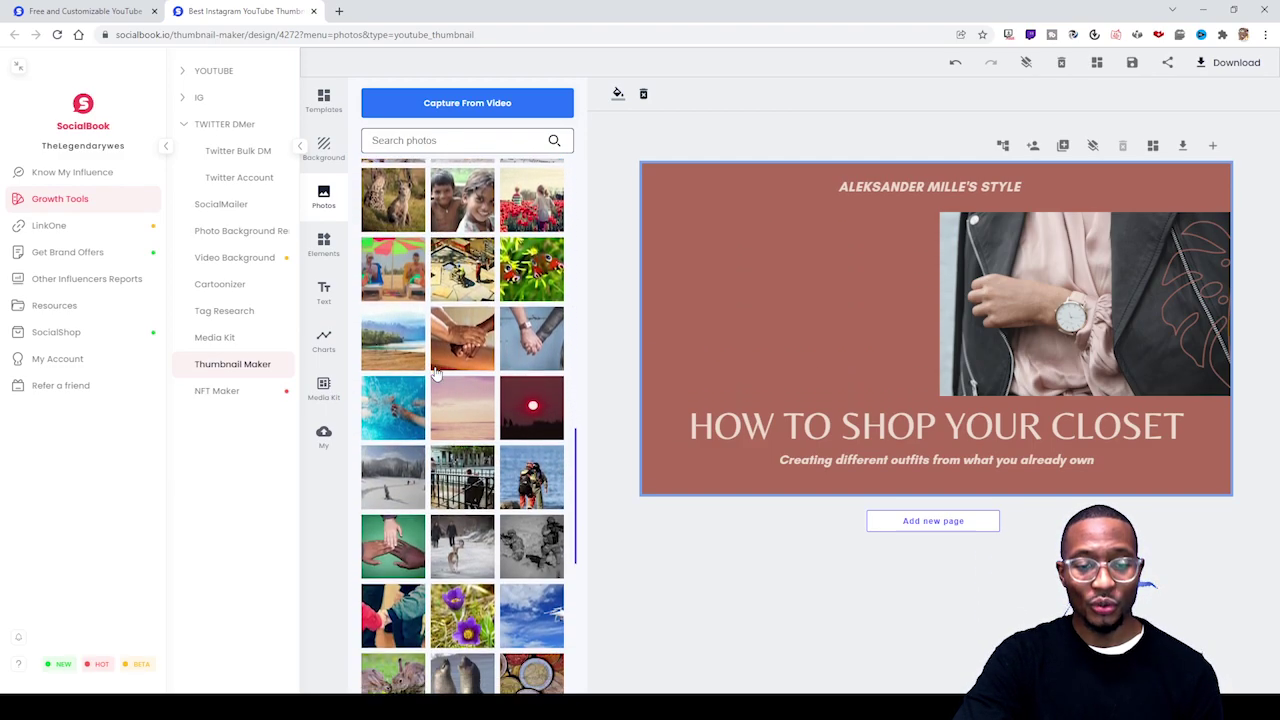
pyautogui.scroll(10, 448, 355)
pyautogui.scroll(2, 448, 355)
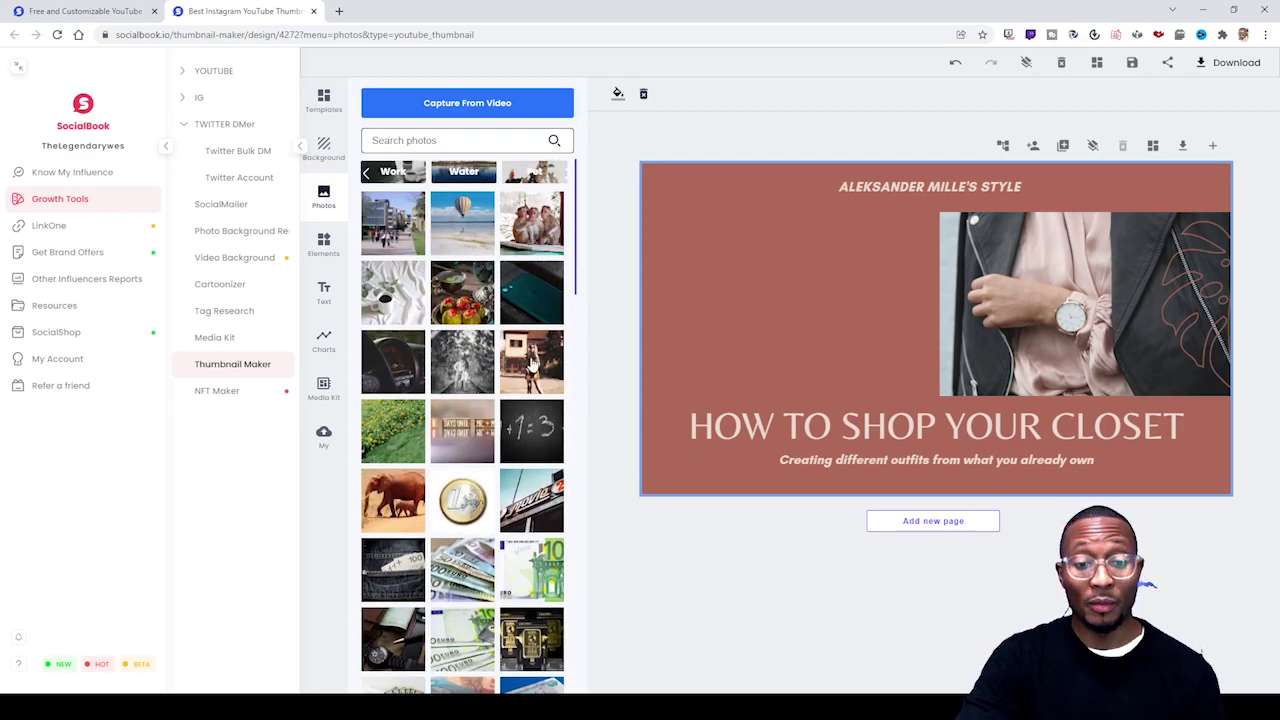
pyautogui.scroll(-2, 490, 370)
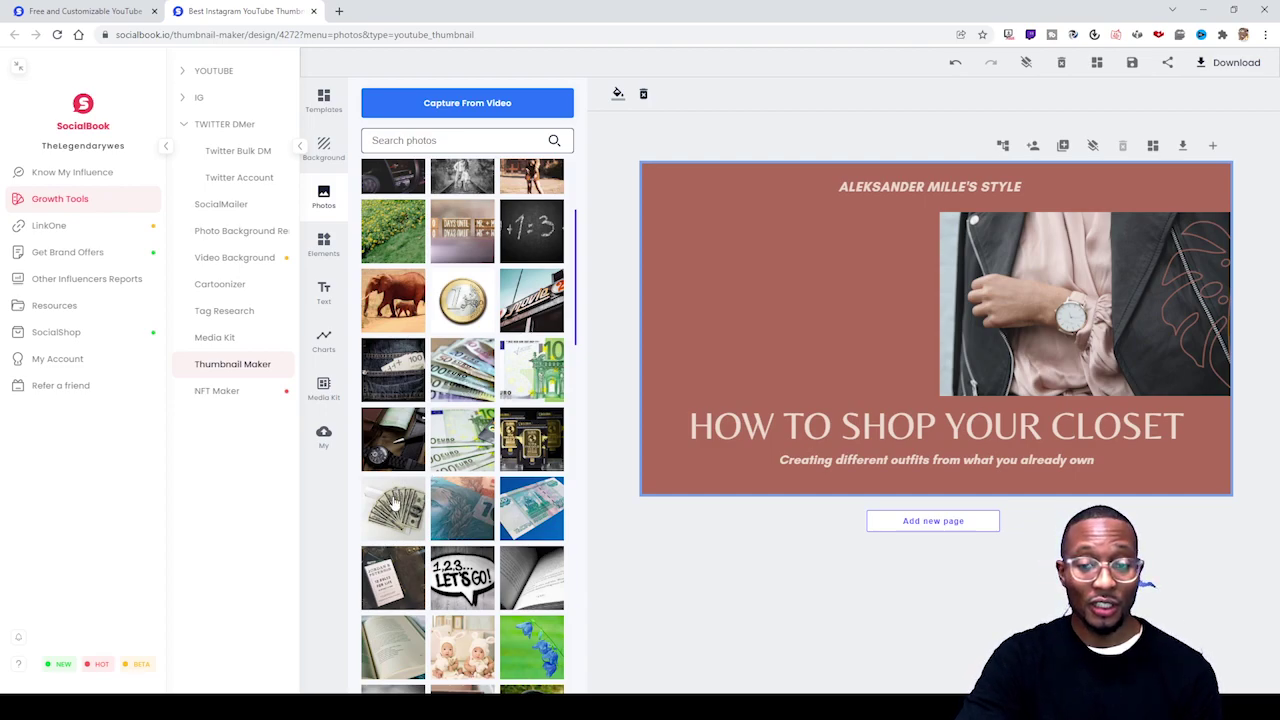
# Place the fanned dollar-bills photo on the left and add a taller grey money photo from a 'money' search.
pyautogui.moveTo(393, 505); pyautogui.dragTo(707, 327)
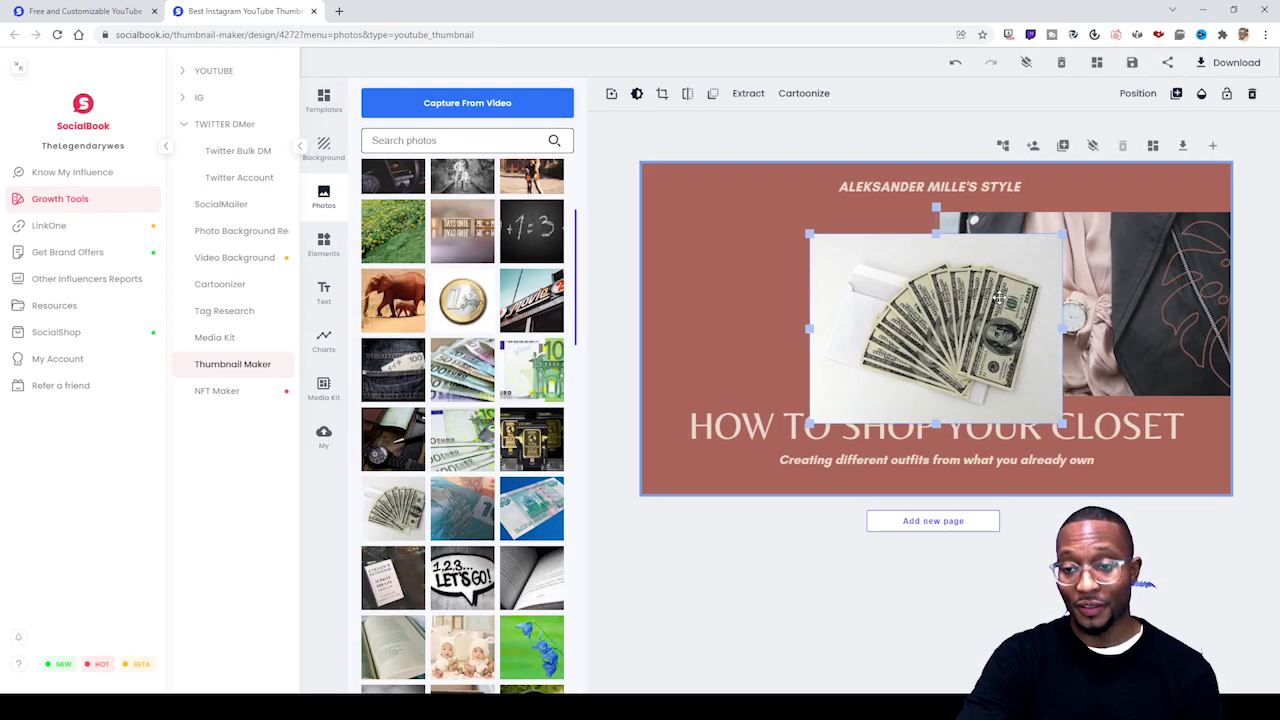
pyautogui.moveTo(999, 297); pyautogui.dragTo(857, 291)
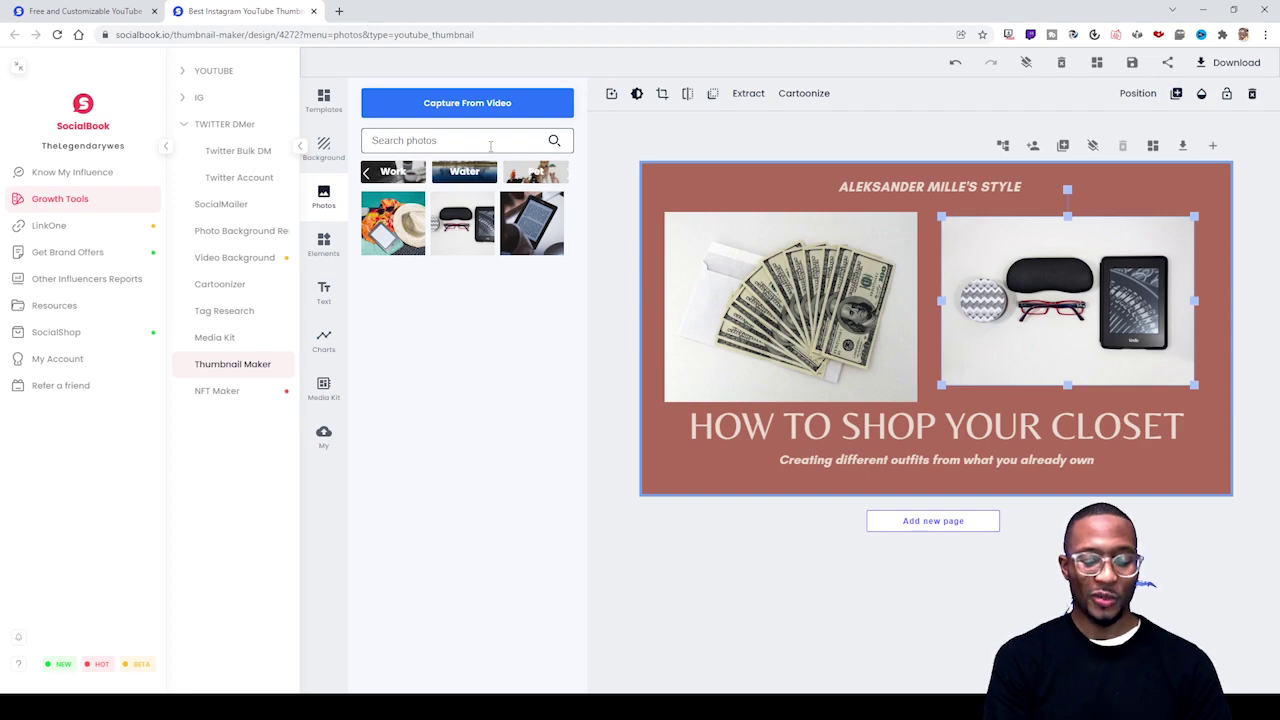
pyautogui.write('money')
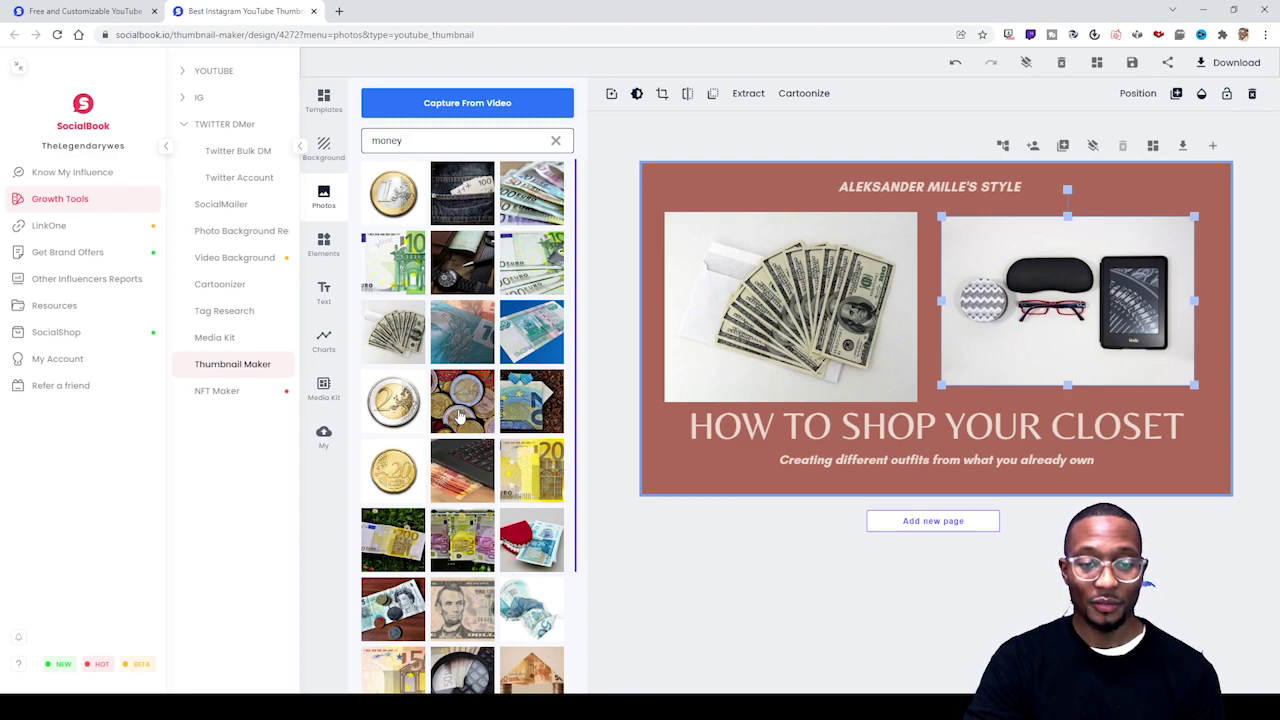
pyautogui.click(459, 410)
pyautogui.scroll(-10, 397, 387)
pyautogui.moveTo(397, 385); pyautogui.dragTo(645, 374)
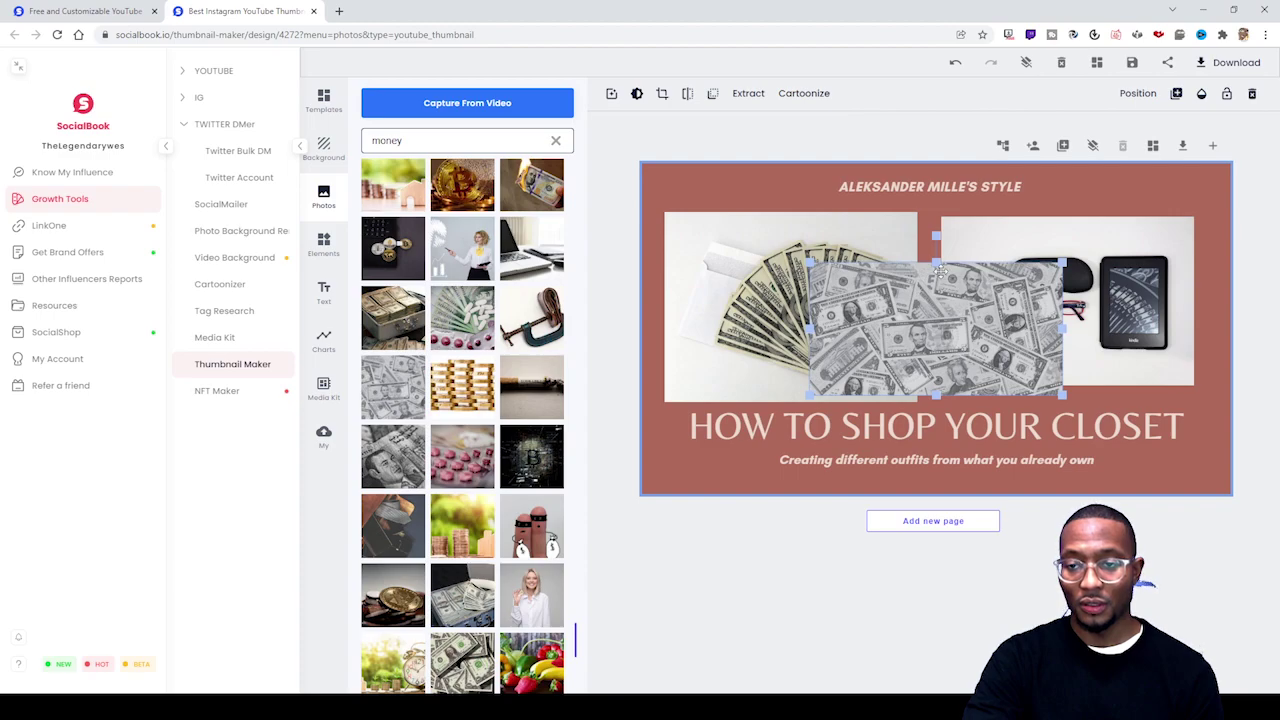
pyautogui.moveTo(936, 263); pyautogui.dragTo(936, 228)
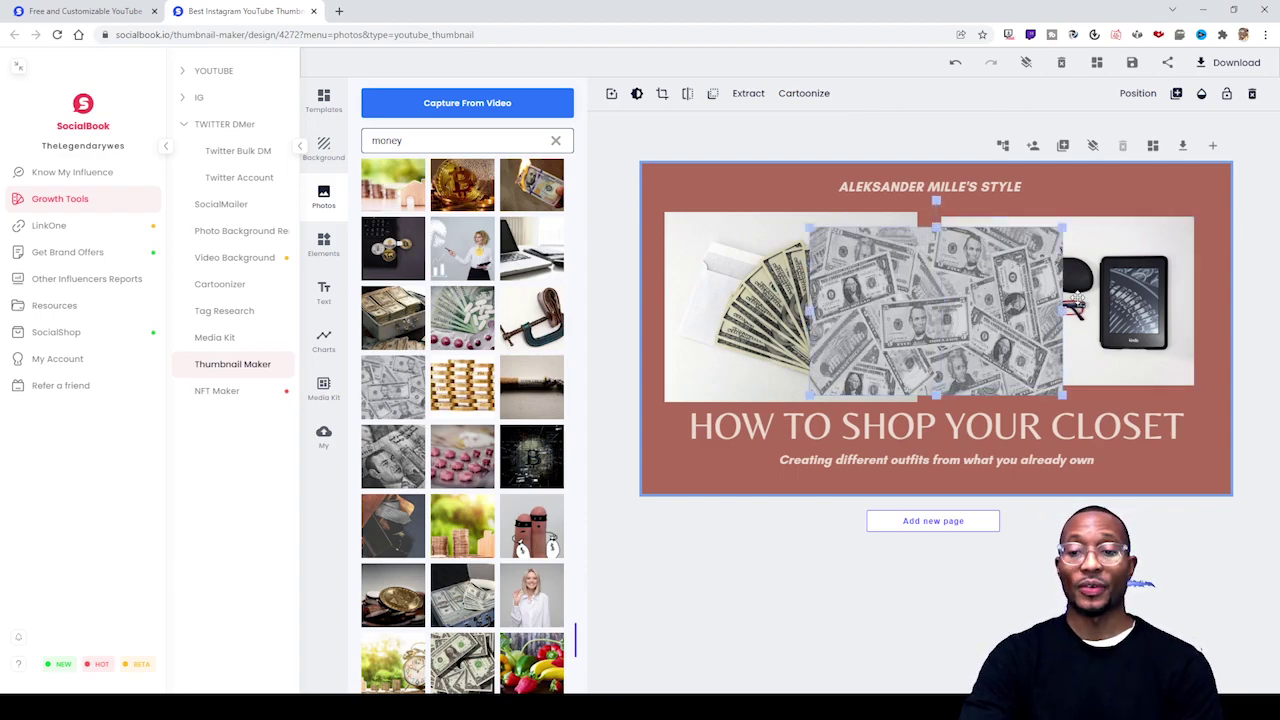
pyautogui.click(1125, 292)
# Delete the Kindle-and-glasses photo and move the money-pattern photo into the right-hand slot.
pyautogui.press('Delete')
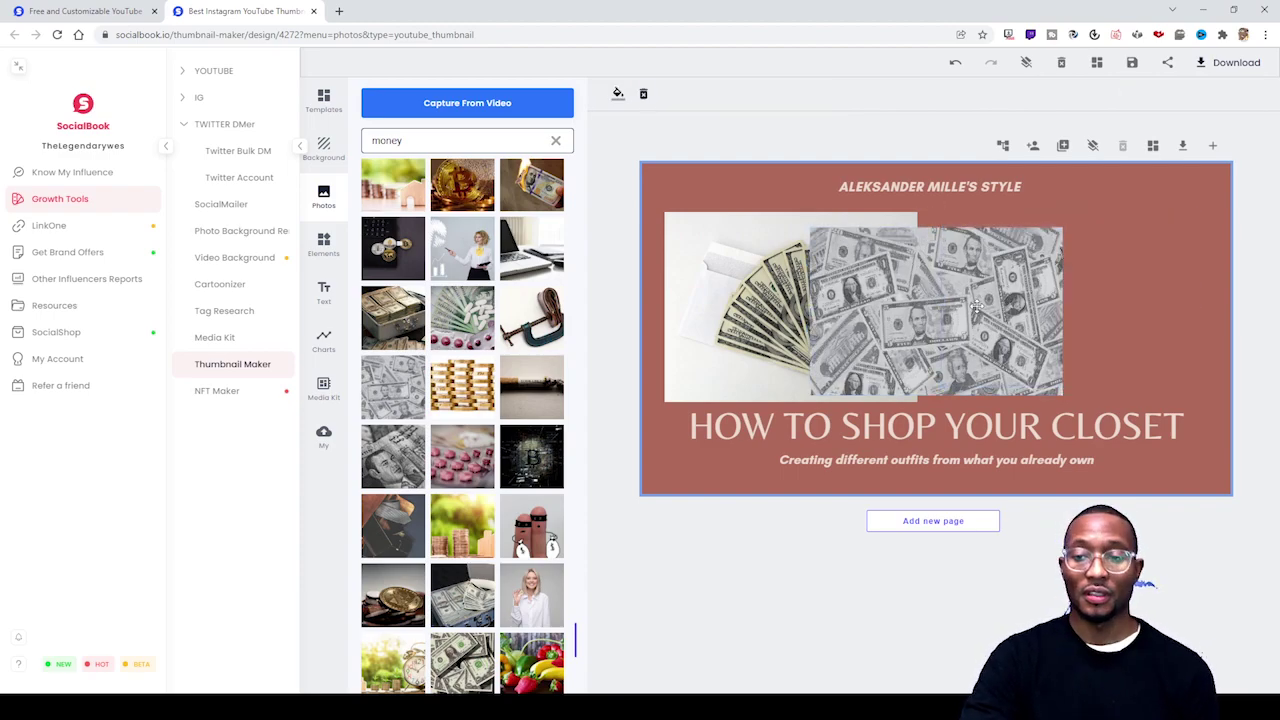
pyautogui.moveTo(975, 305); pyautogui.dragTo(1110, 314)
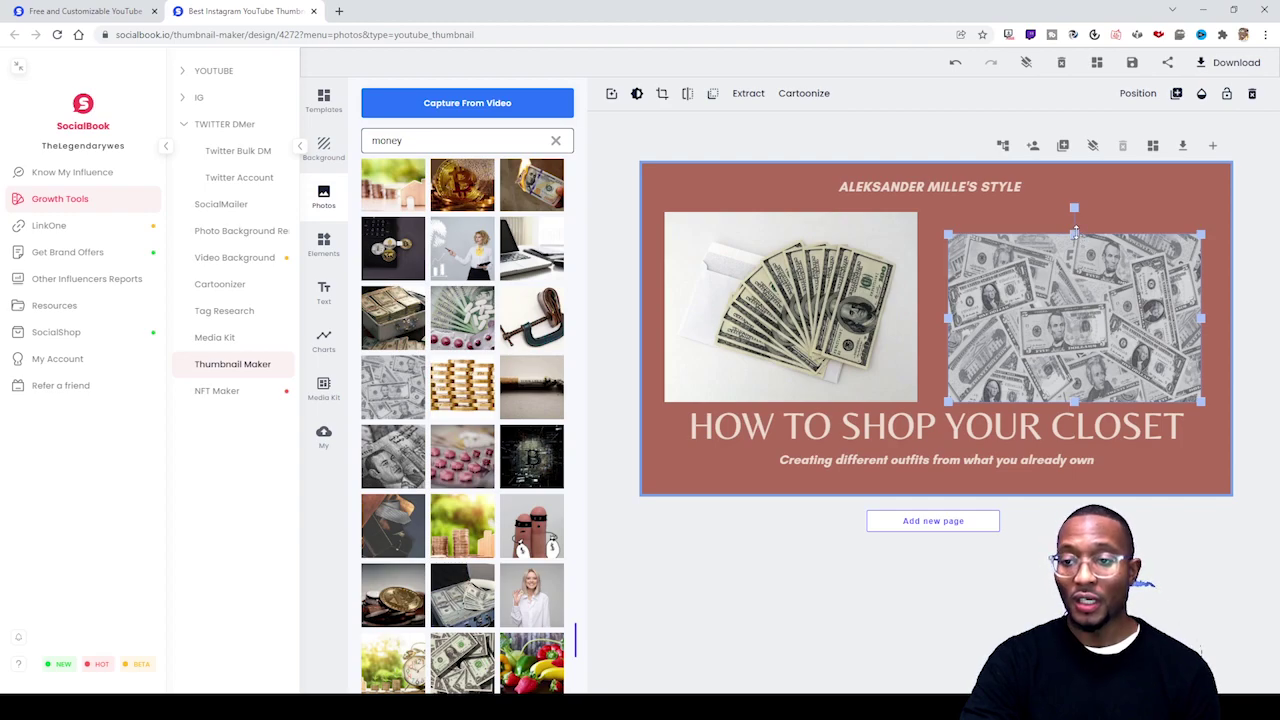
pyautogui.moveTo(1074, 234); pyautogui.dragTo(1074, 213)
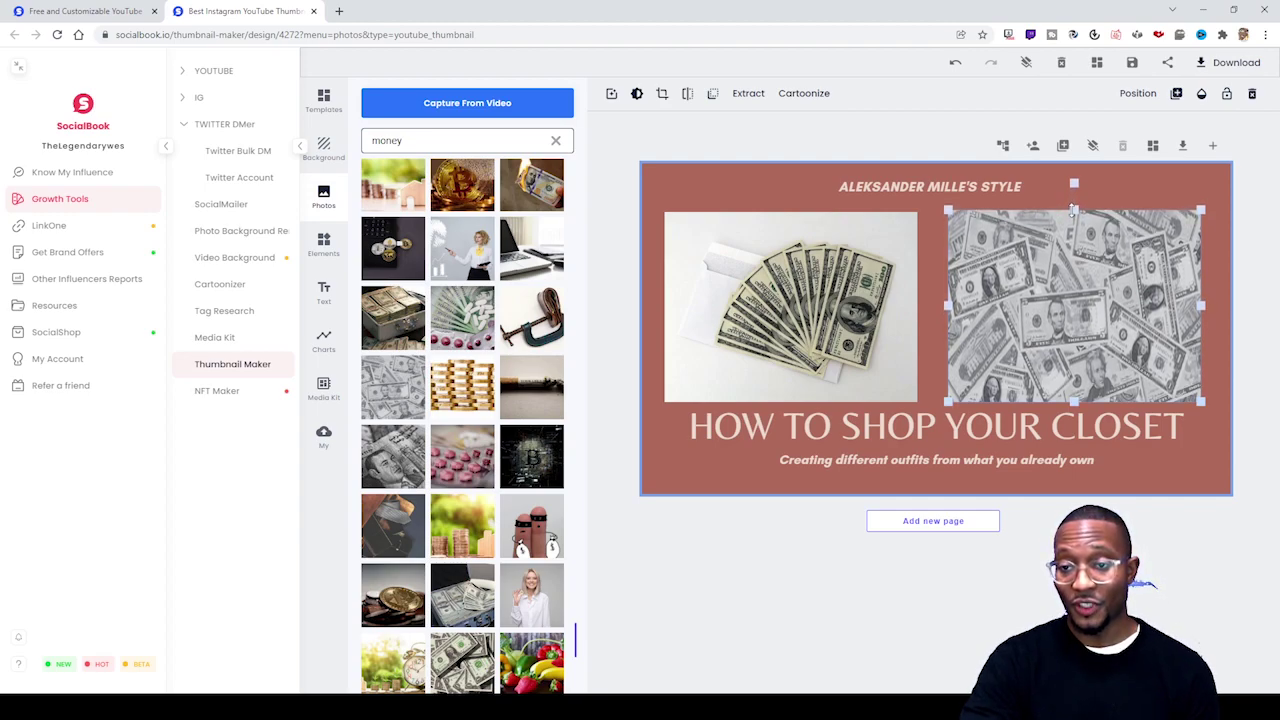
# Fine-tune the money-pattern photo's height and position to line up with the dollar bills.
pyautogui.moveTo(1000, 369); pyautogui.dragTo(995, 367)
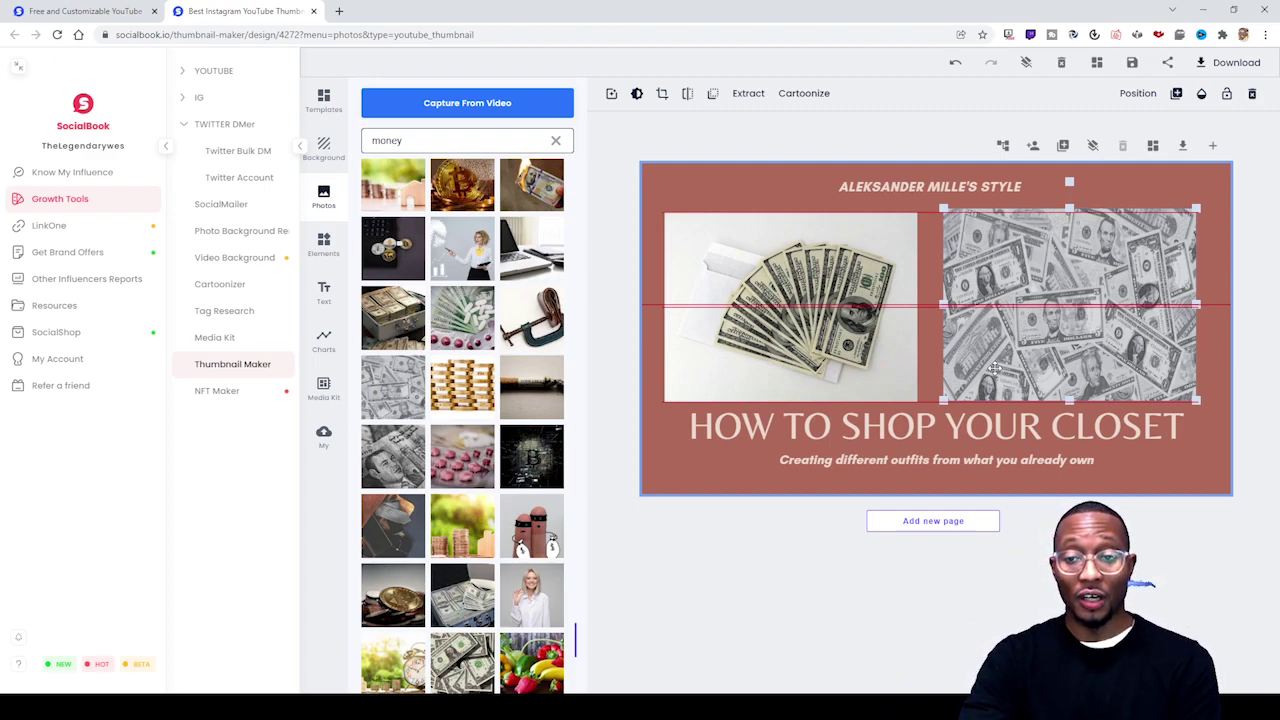
pyautogui.moveTo(994, 368); pyautogui.dragTo(995, 366)
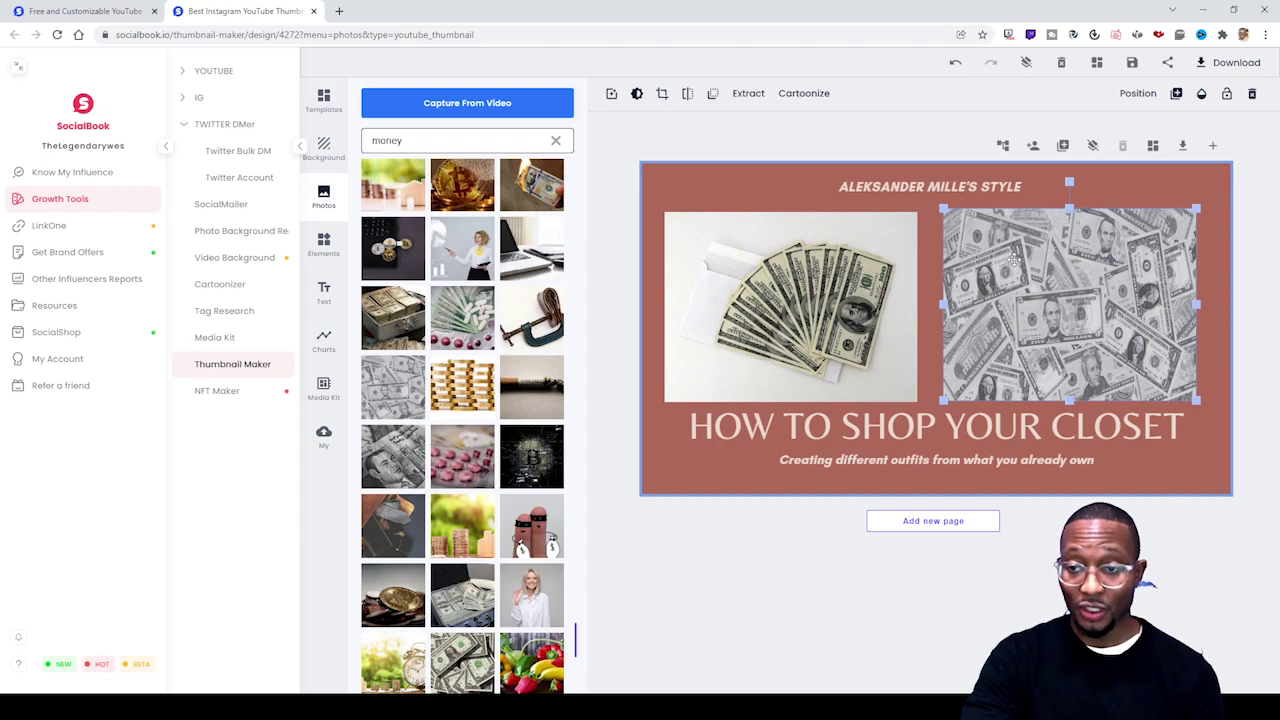
pyautogui.moveTo(1071, 205); pyautogui.dragTo(1070, 210)
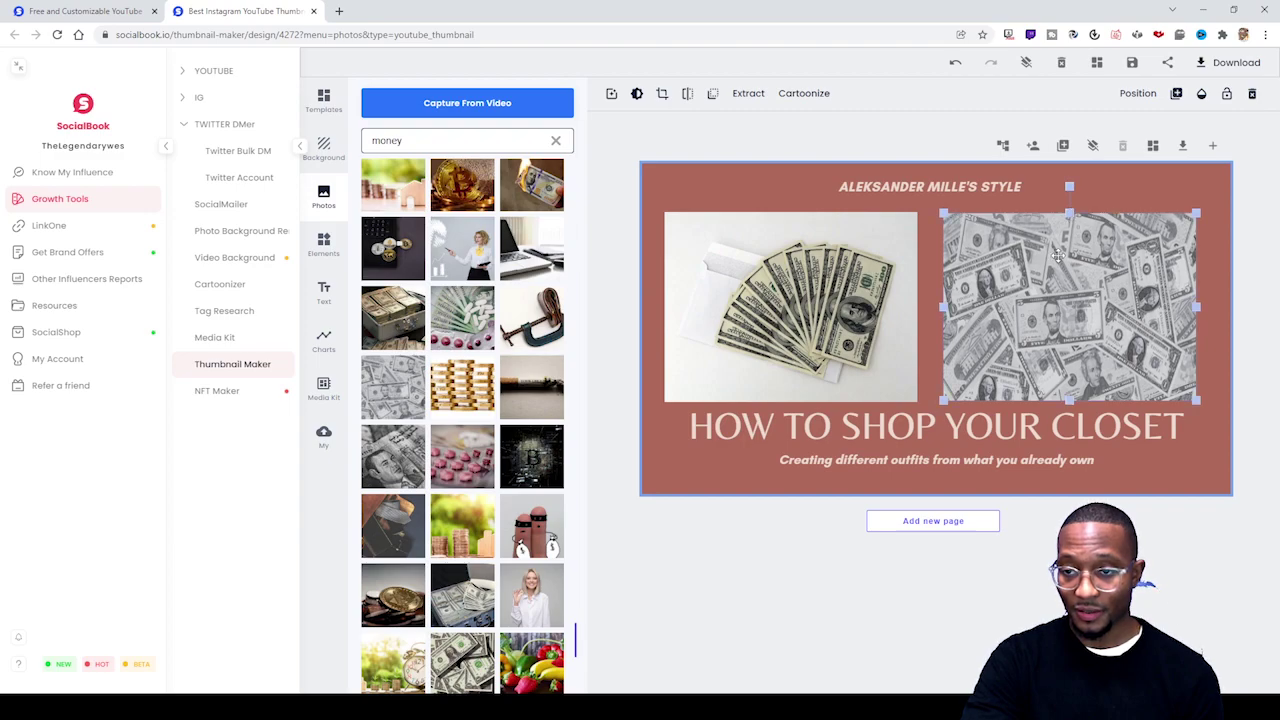
pyautogui.moveTo(1056, 282)
pyautogui.mouseDown()
pyautogui.moveTo(1058, 268)
pyautogui.moveTo(1056, 280)
pyautogui.mouseUp()
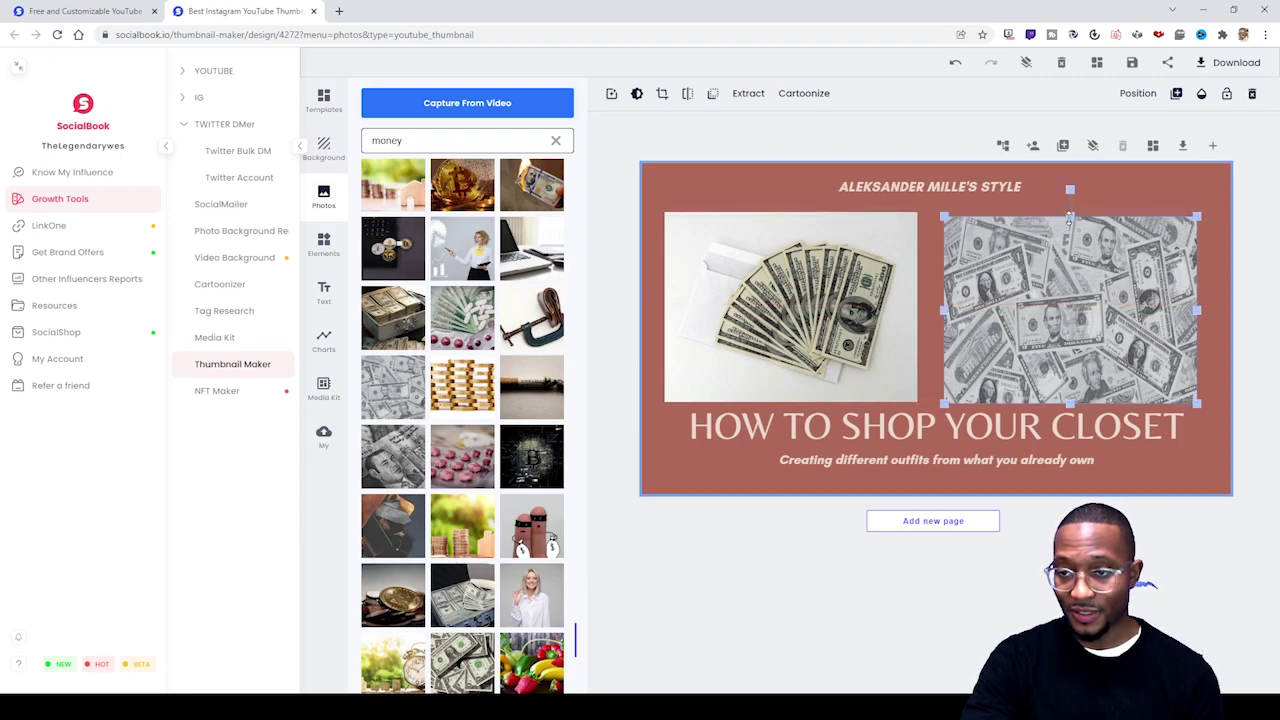
pyautogui.moveTo(1070, 217); pyautogui.dragTo(1070, 211)
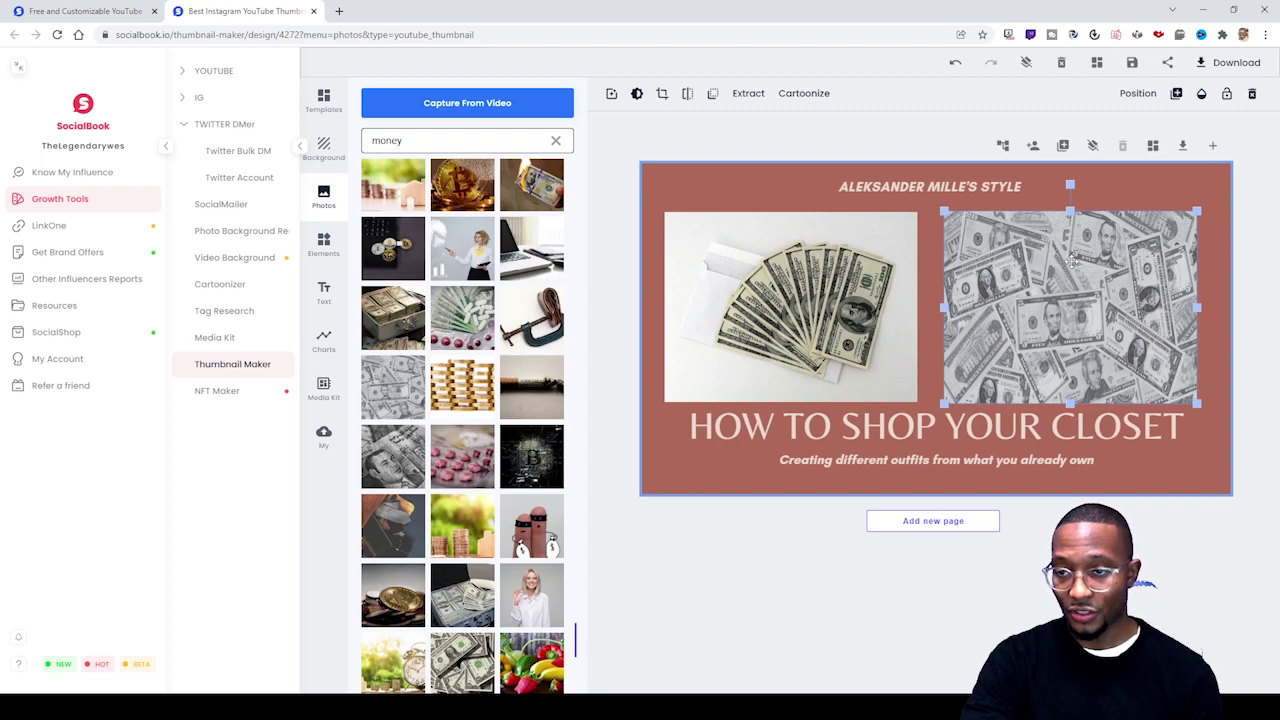
pyautogui.moveTo(1072, 260); pyautogui.dragTo(1072, 258)
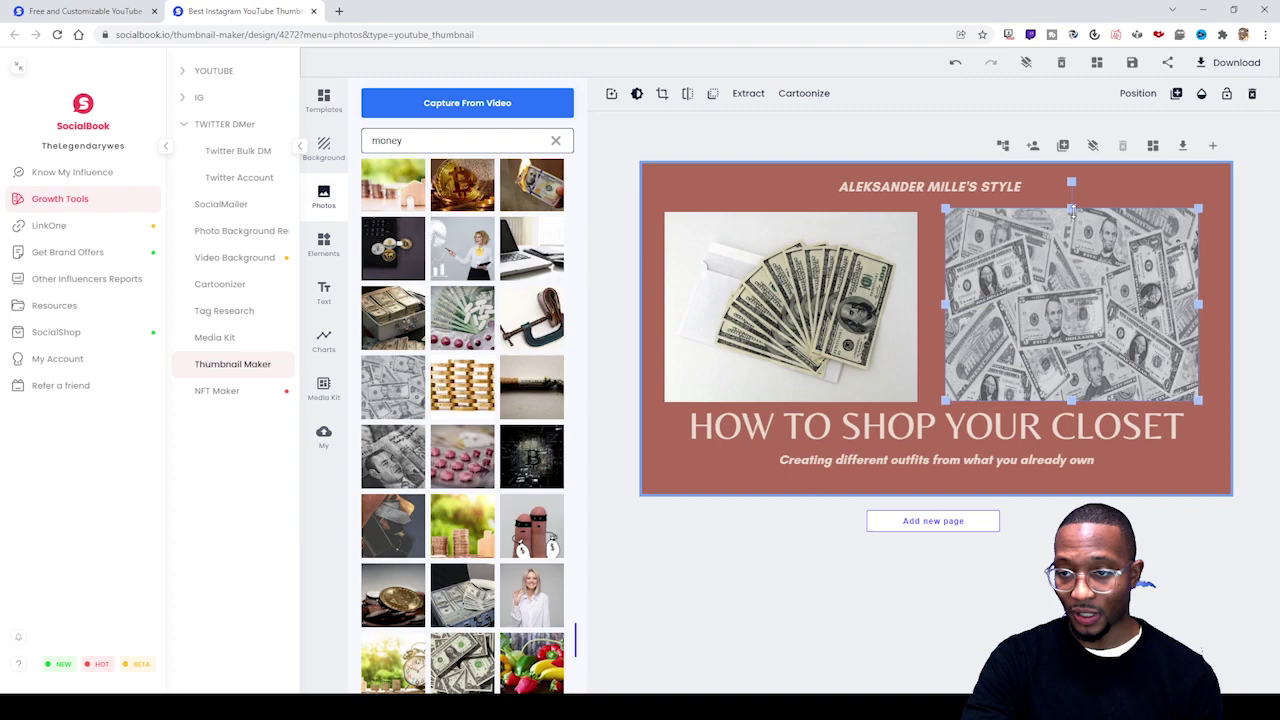
pyautogui.moveTo(1071, 206); pyautogui.dragTo(1071, 210)
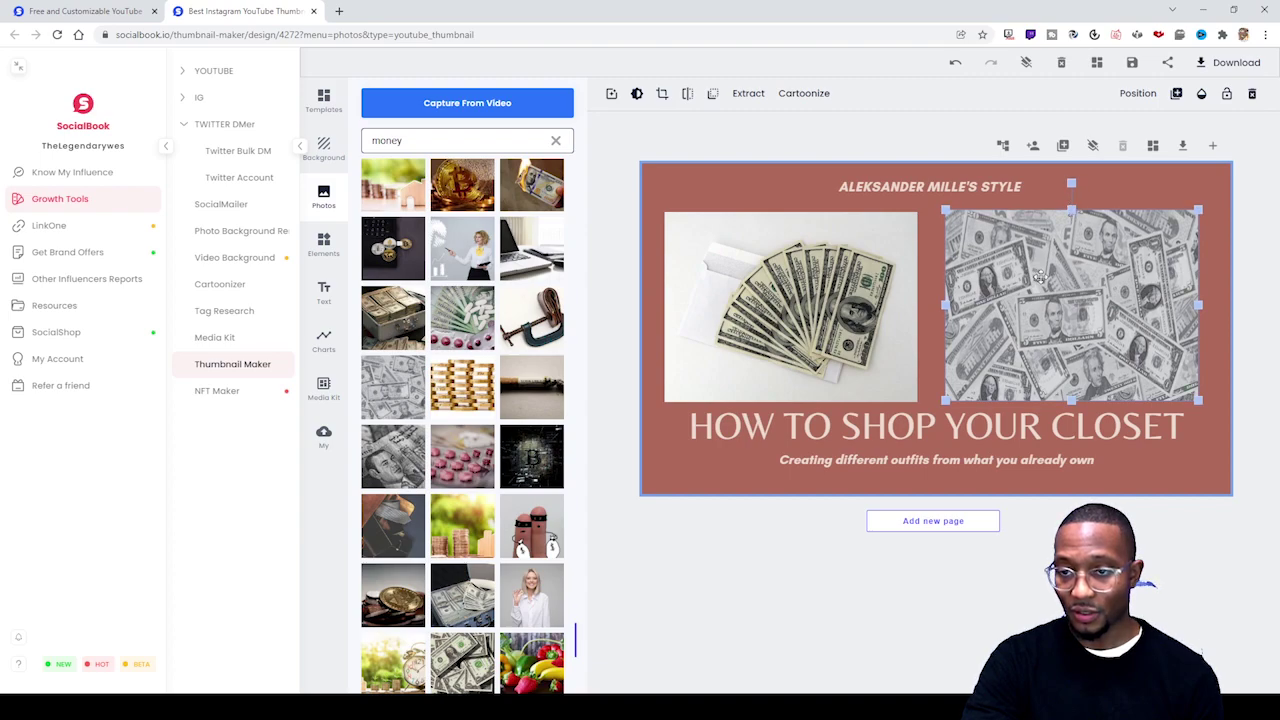
pyautogui.click(789, 186)
pyautogui.click(1040, 234)
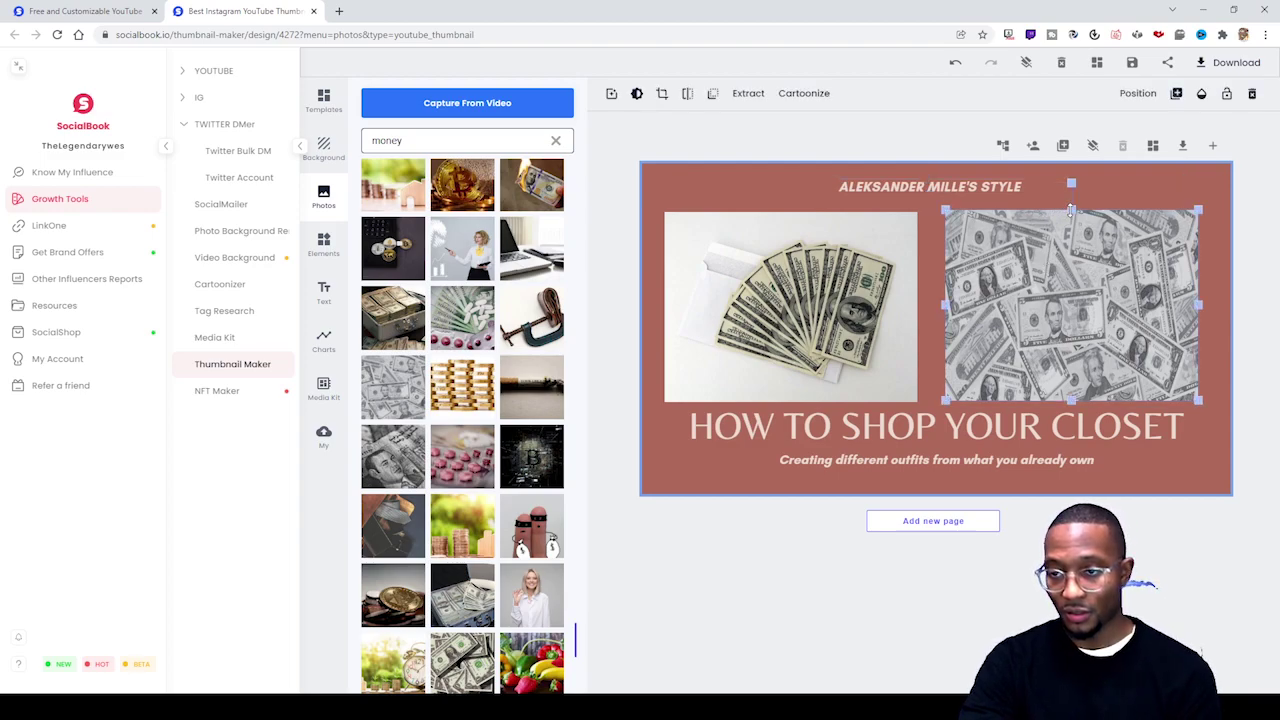
pyautogui.moveTo(1070, 209); pyautogui.dragTo(1070, 212)
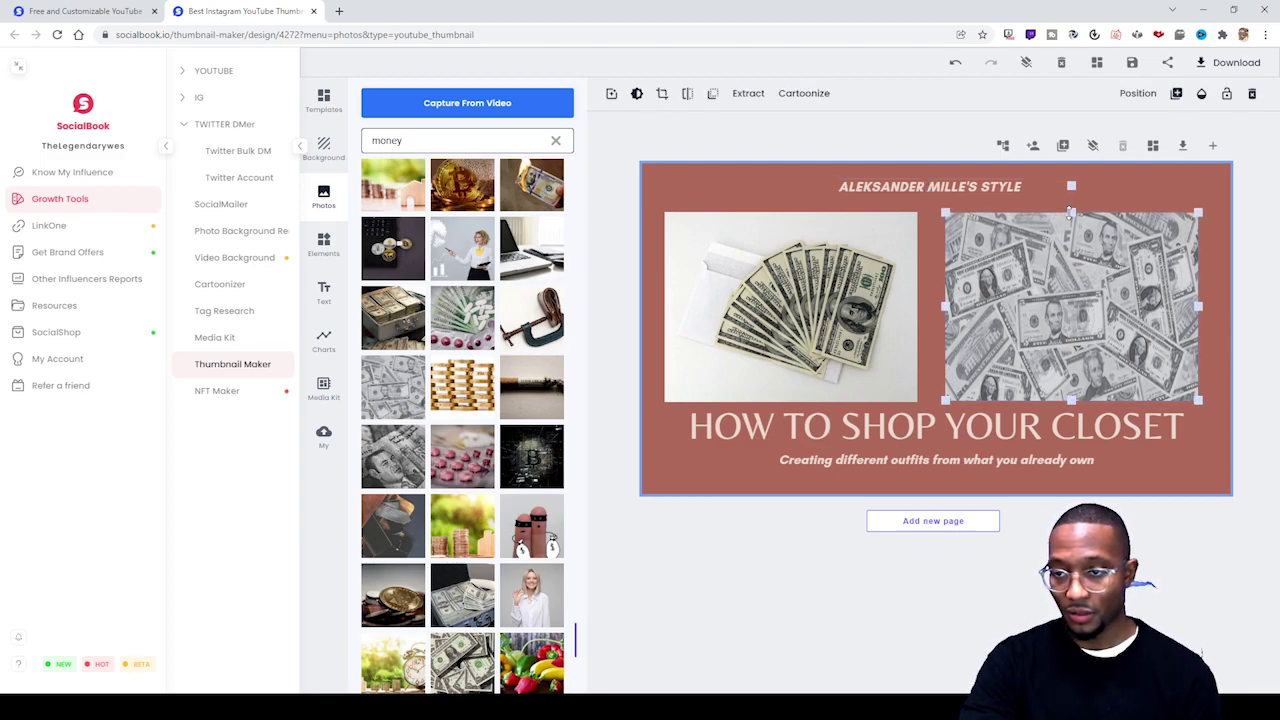
pyautogui.click(748, 186)
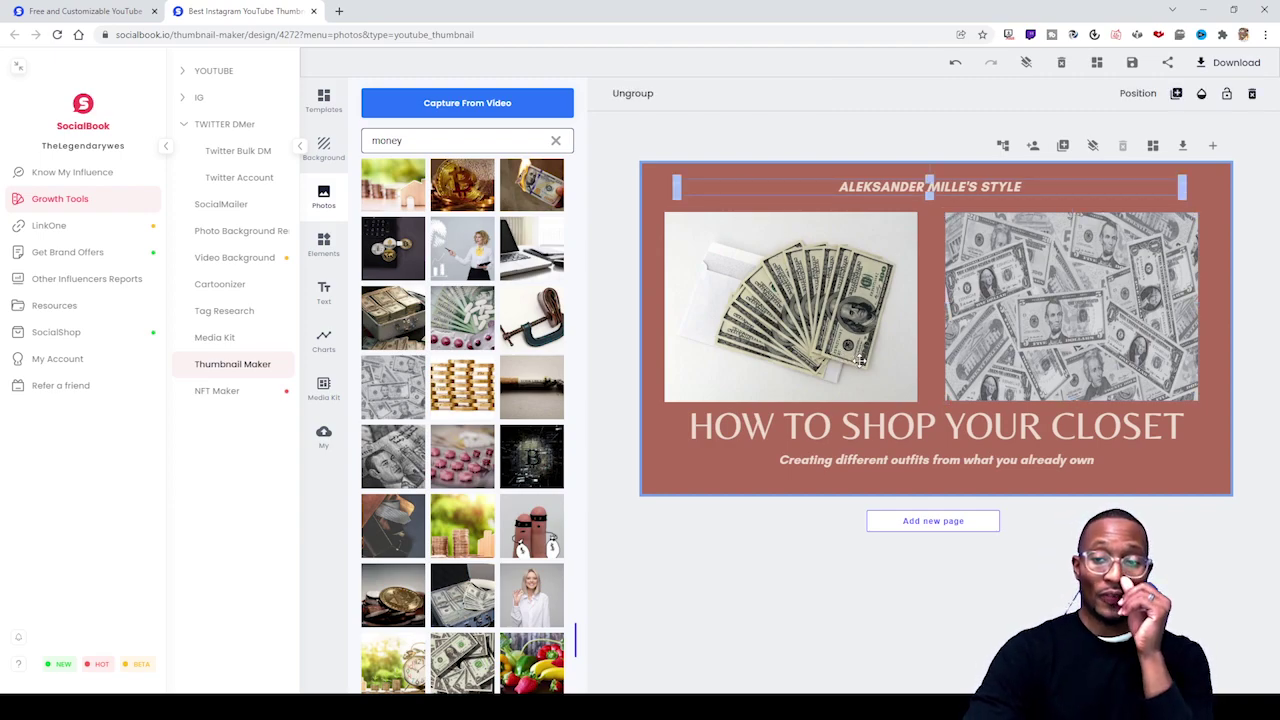
# Set the thumbnail's background colour to bright red F00E0E.
pyautogui.click(655, 203)
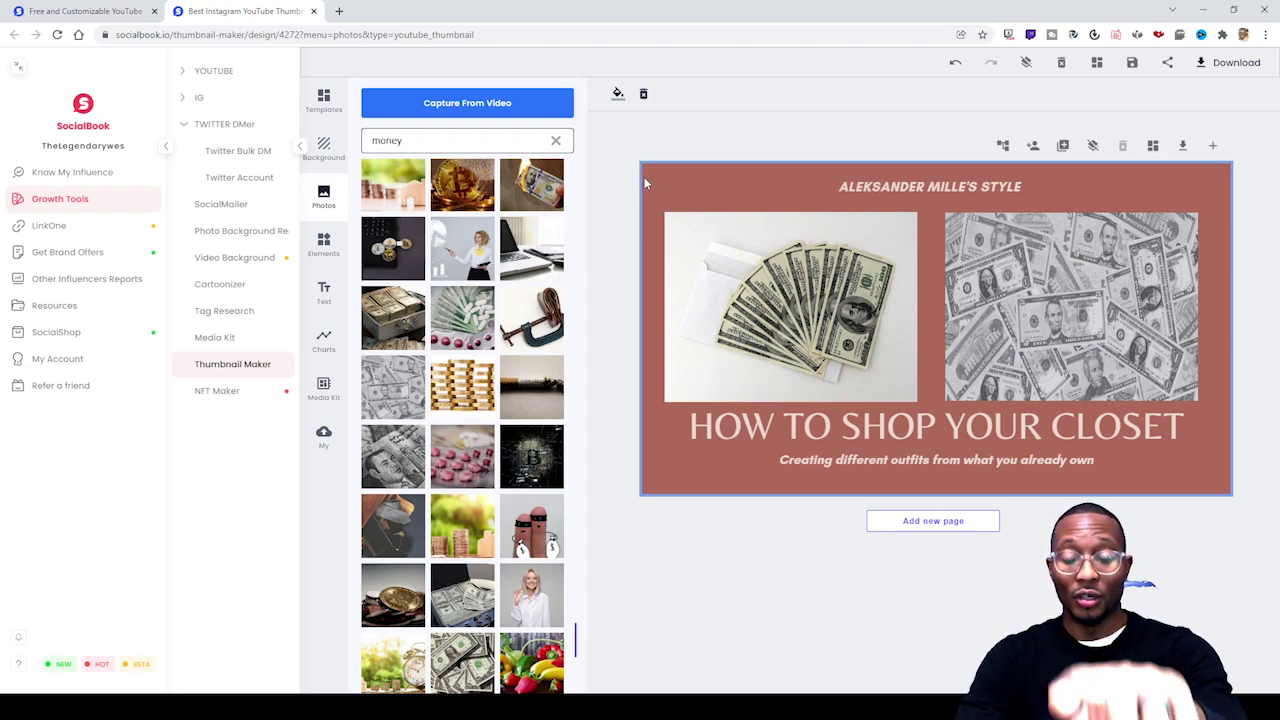
pyautogui.click(620, 92)
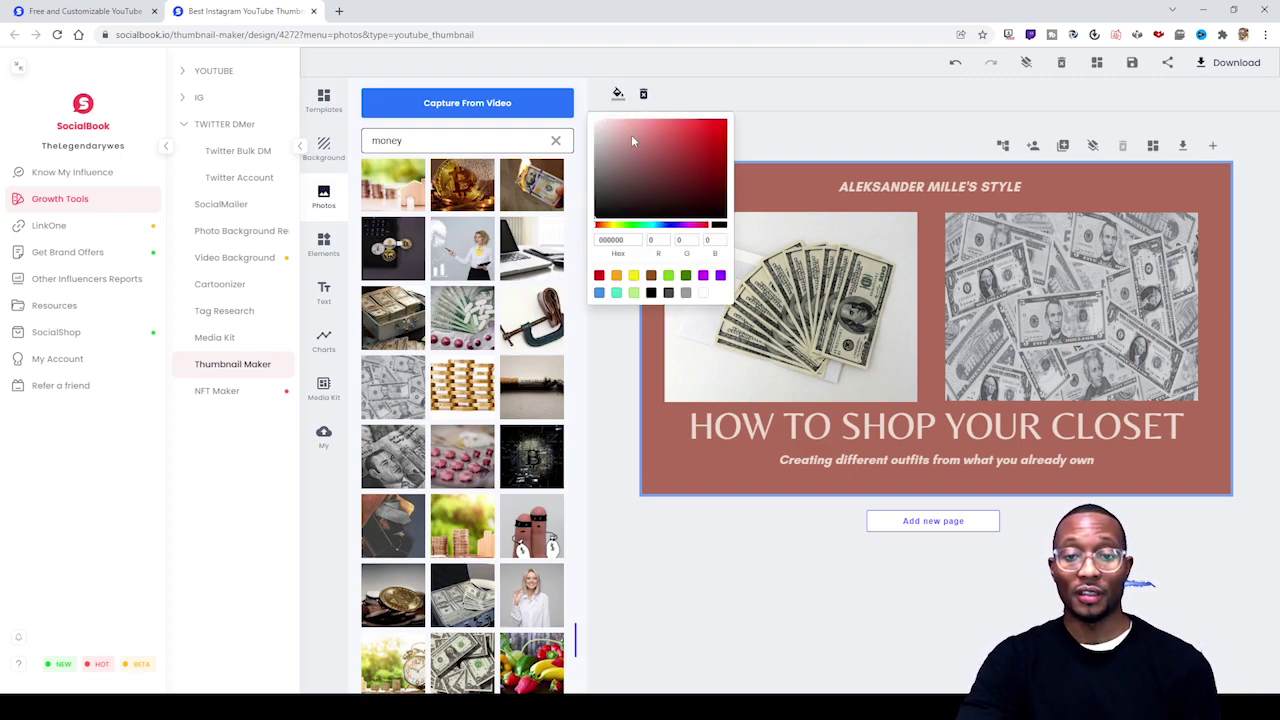
pyautogui.click(719, 126)
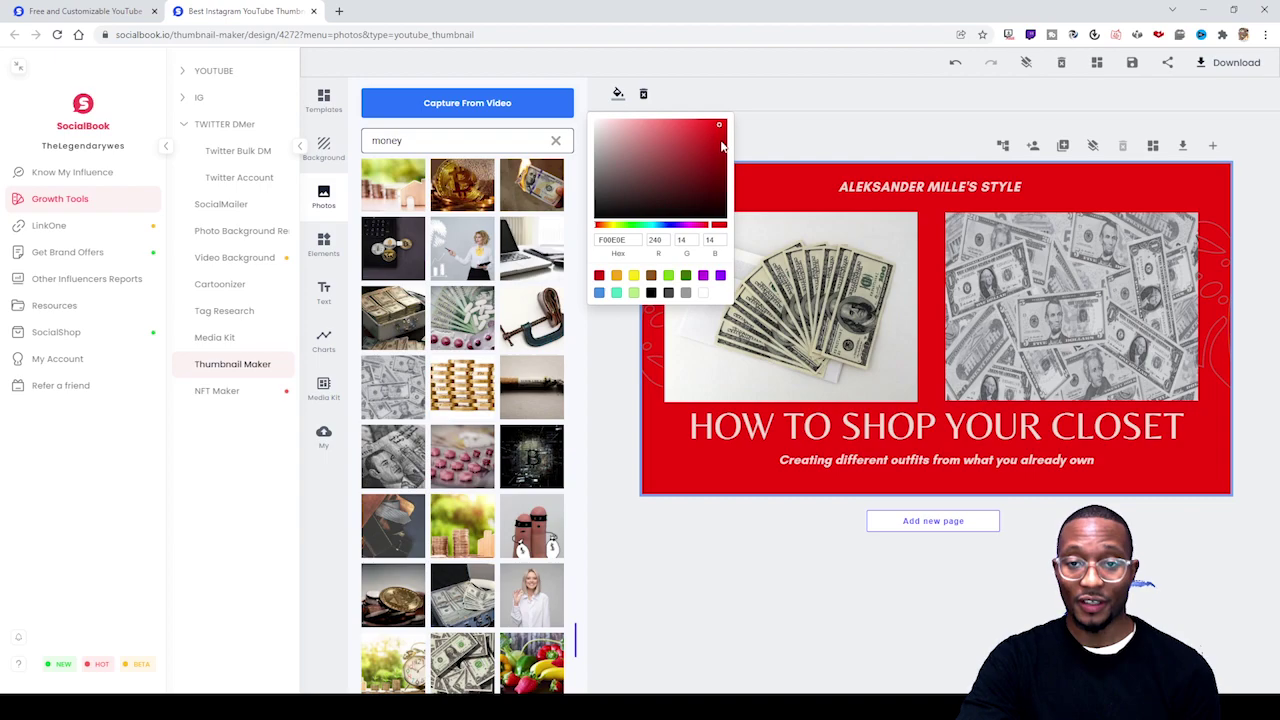
pyautogui.click(916, 190)
# Change the top heading's font to 20db, after briefly trying ABeeZee.
pyautogui.click(916, 190)
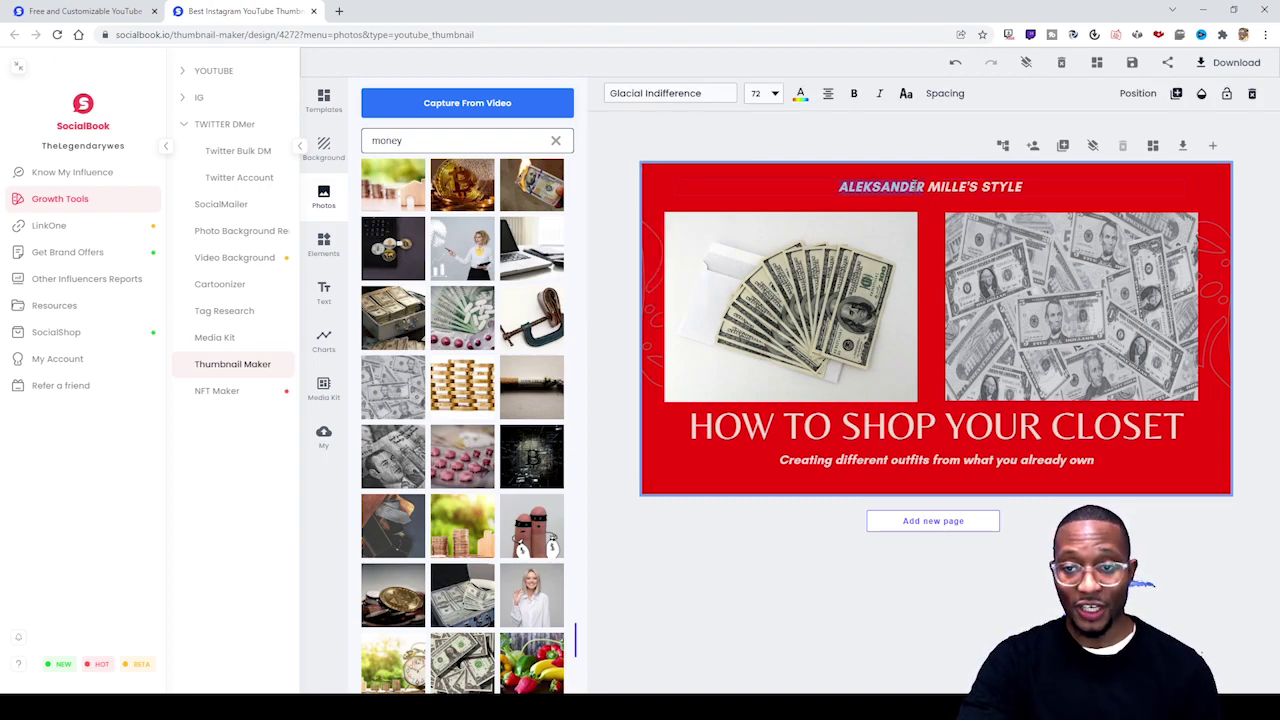
pyautogui.doubleClick(913, 186)
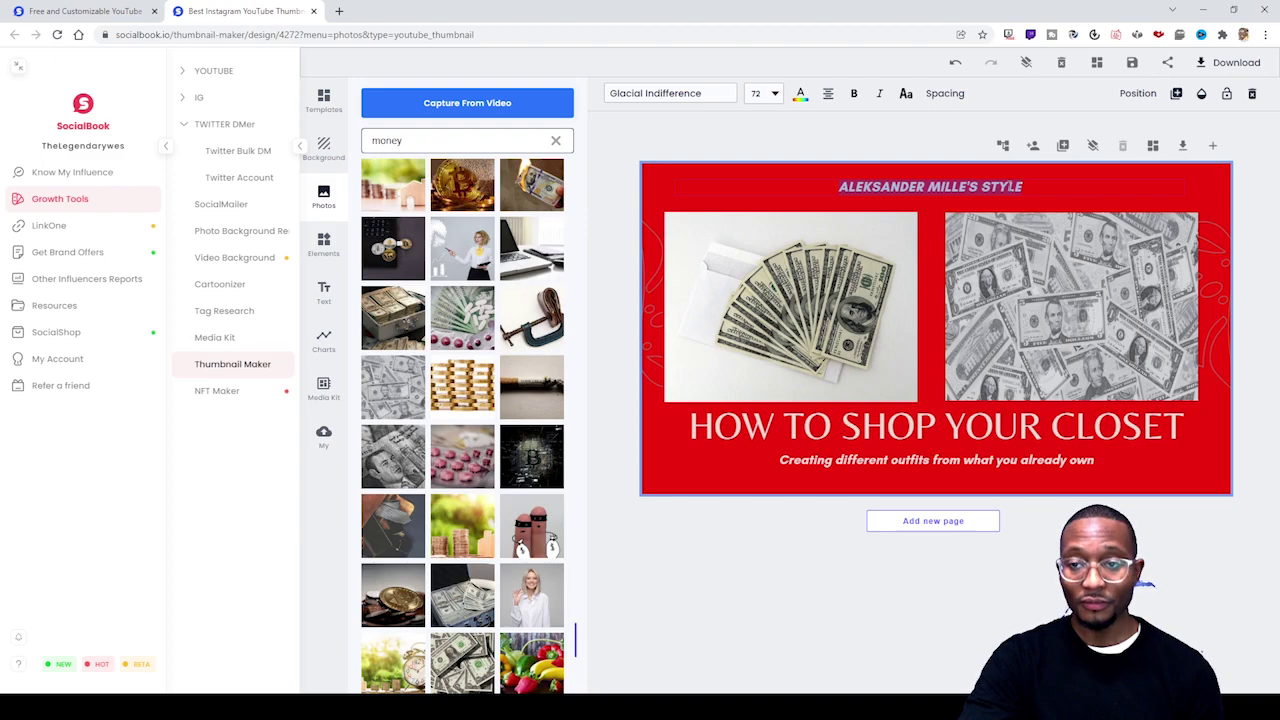
pyautogui.click(686, 97)
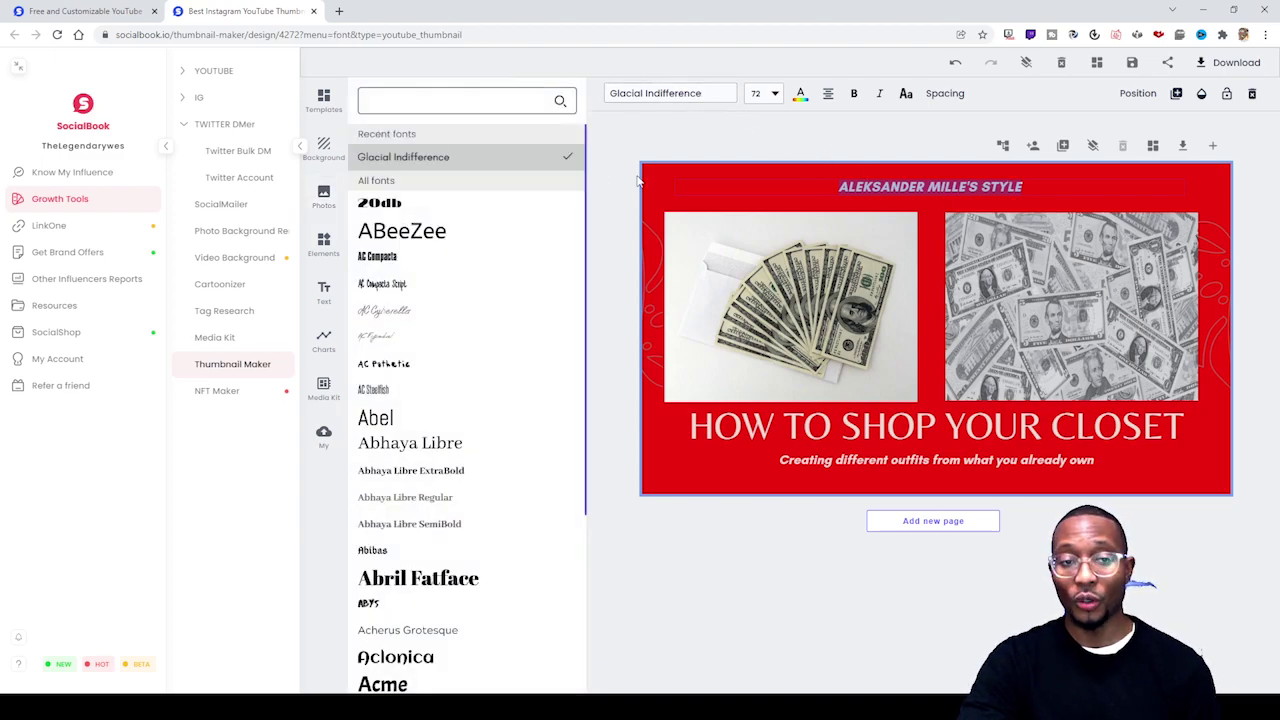
pyautogui.click(457, 235)
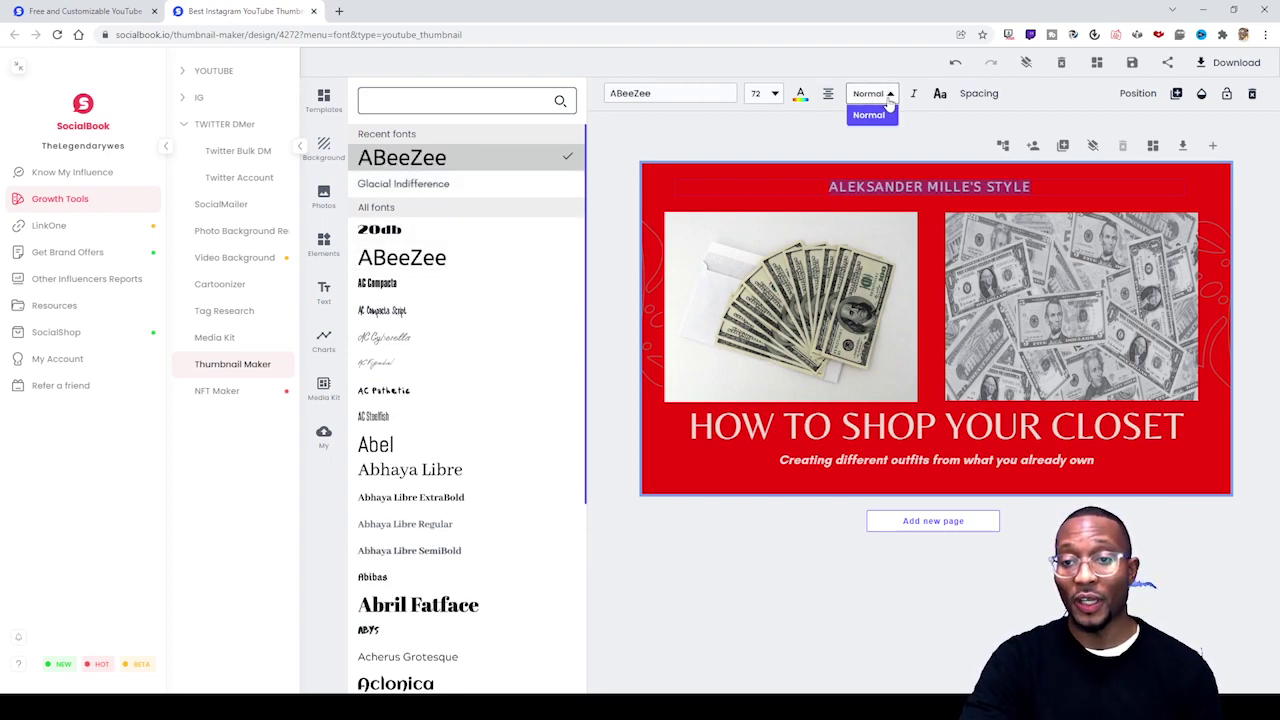
pyautogui.click(858, 199)
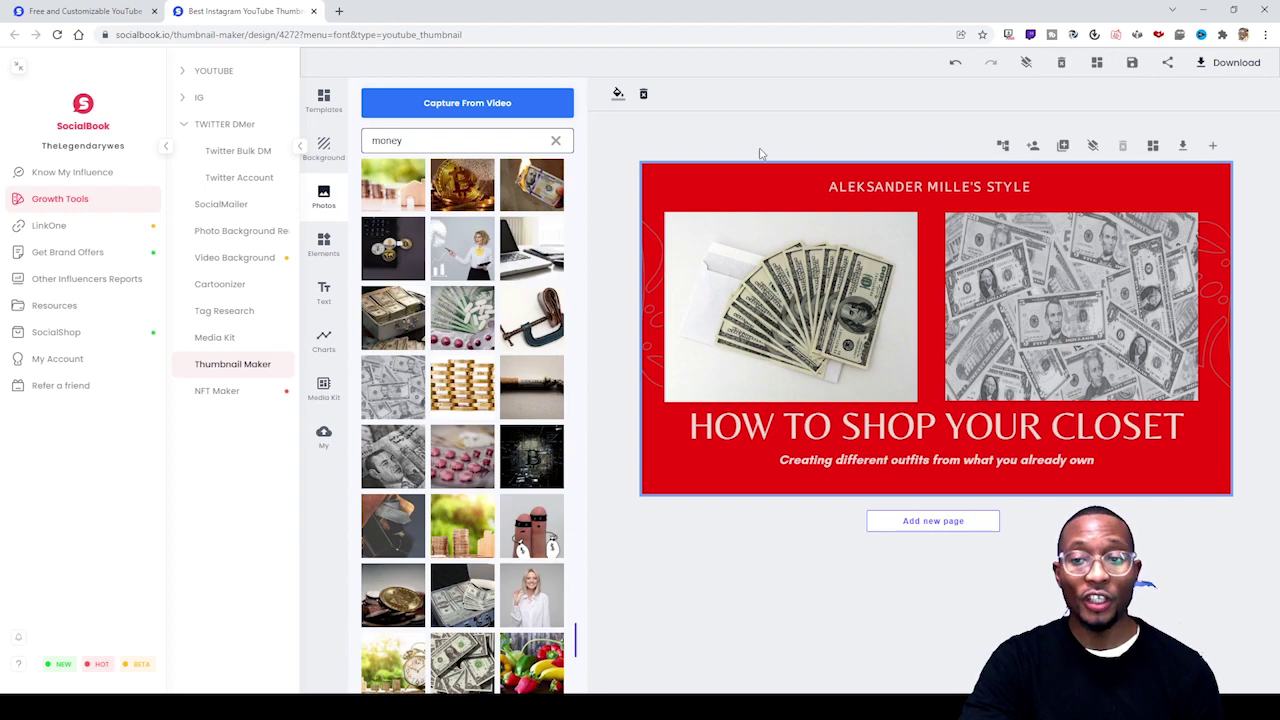
pyautogui.click(864, 187)
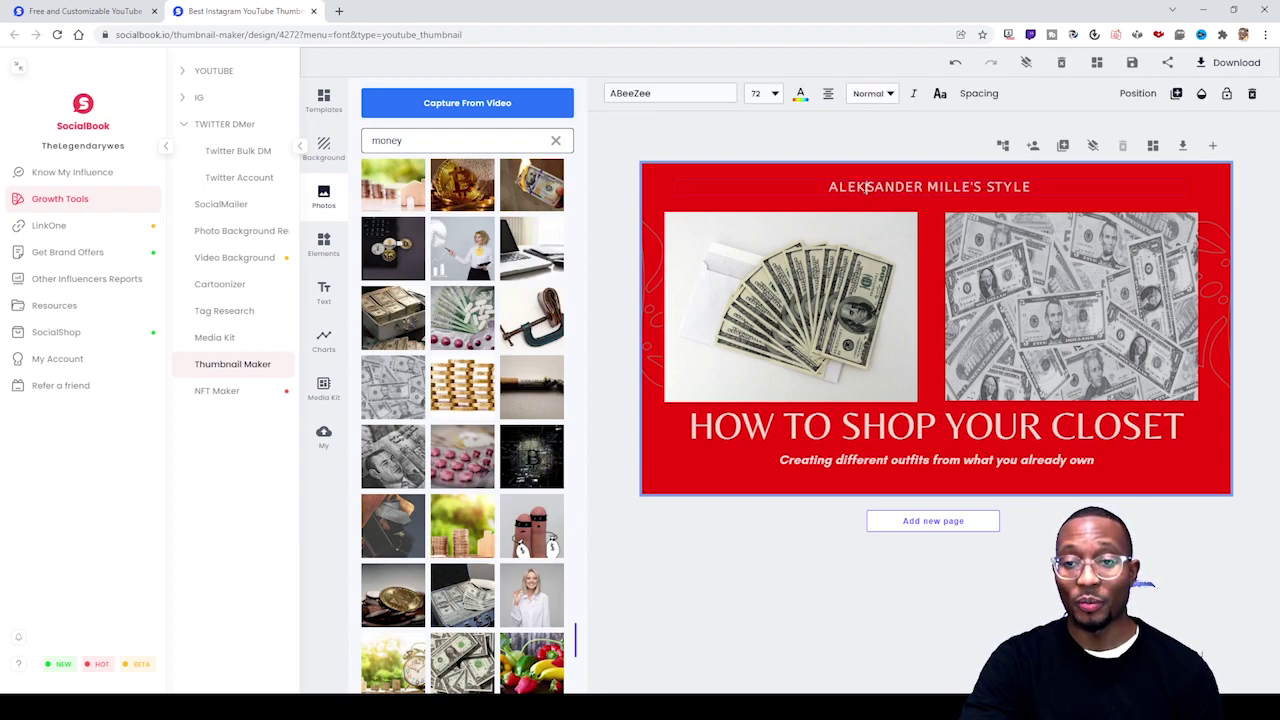
pyautogui.doubleClick(864, 187)
pyautogui.click(670, 95)
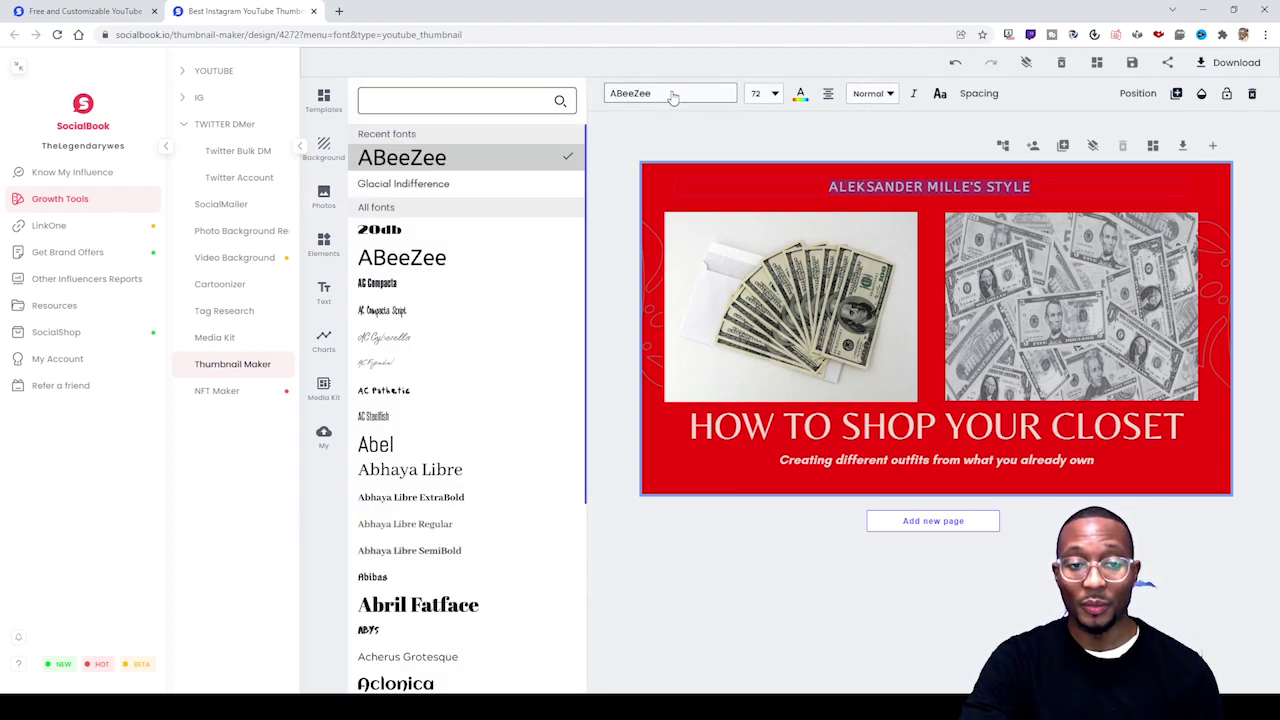
pyautogui.click(423, 234)
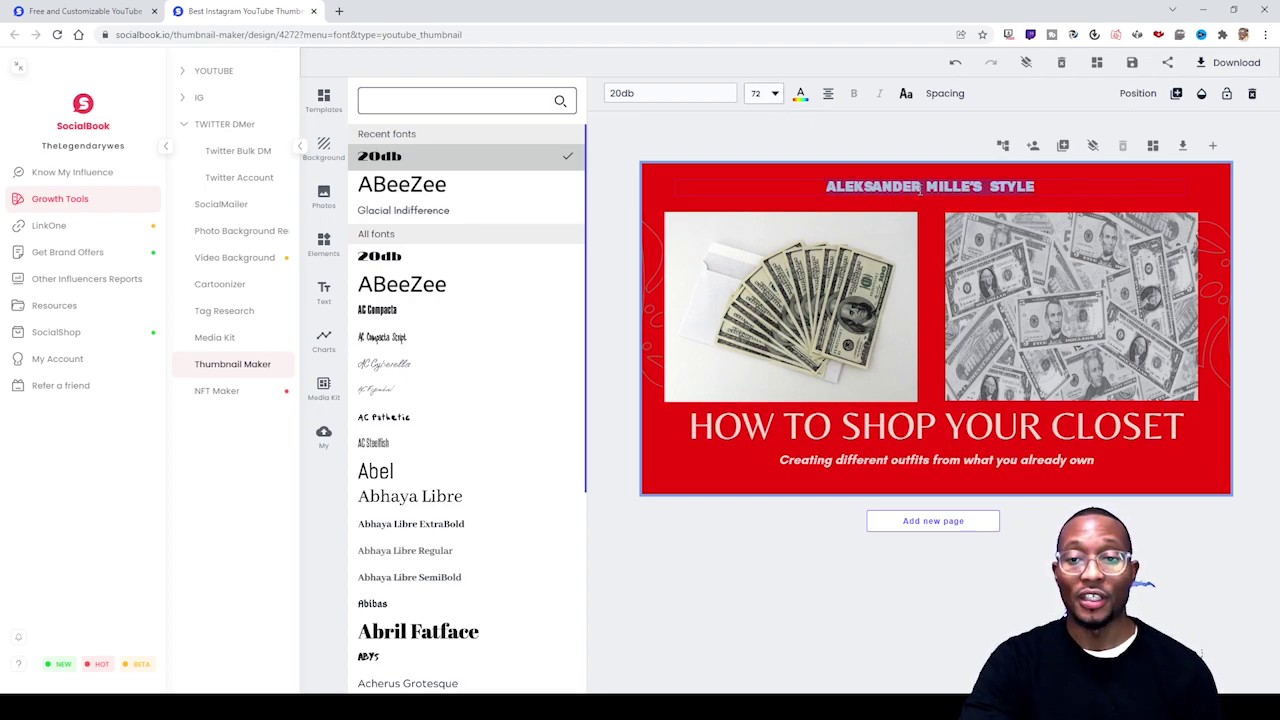
# Make the top heading text yellow (F8E71C).
pyautogui.click(800, 93)
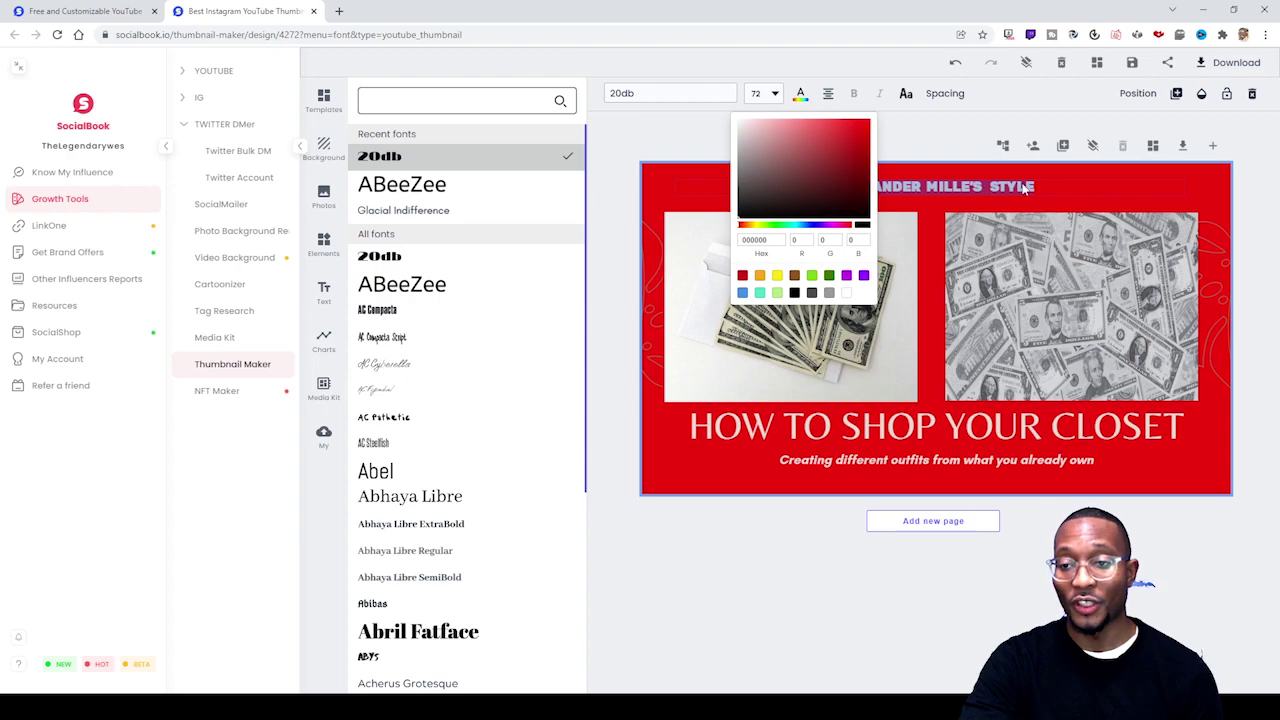
pyautogui.click(794, 292)
pyautogui.click(955, 187)
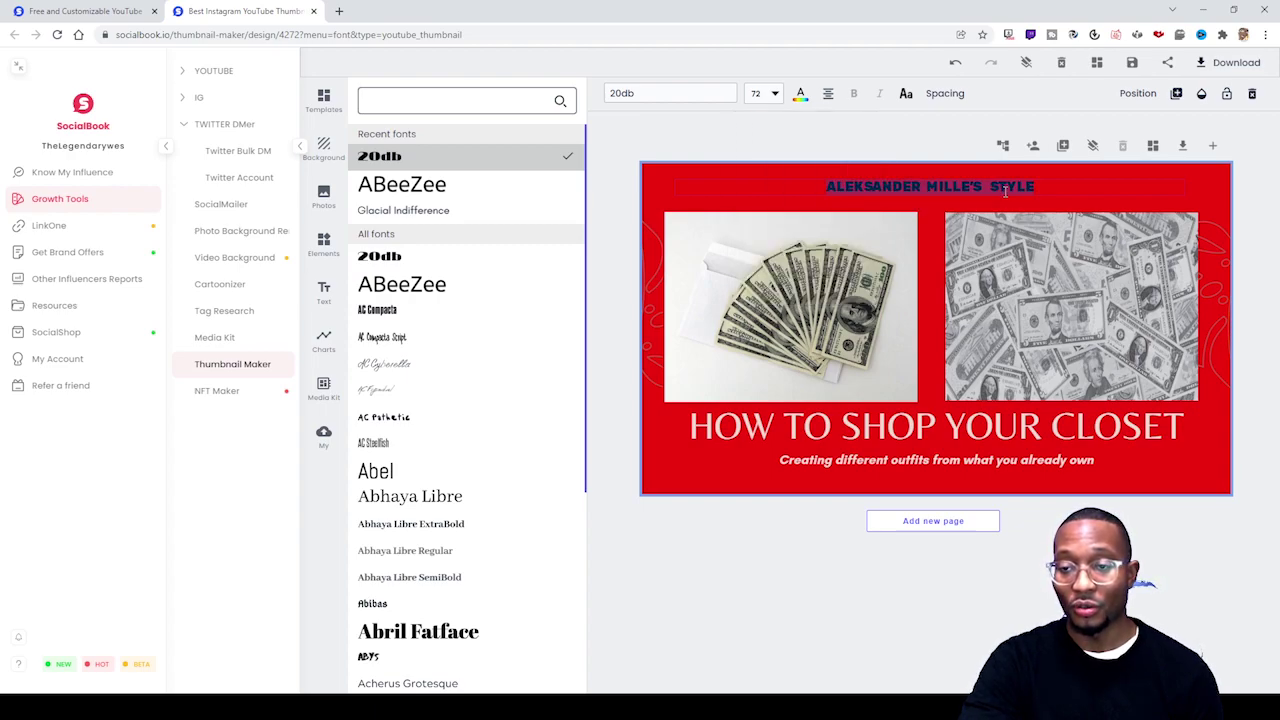
pyautogui.click(800, 94)
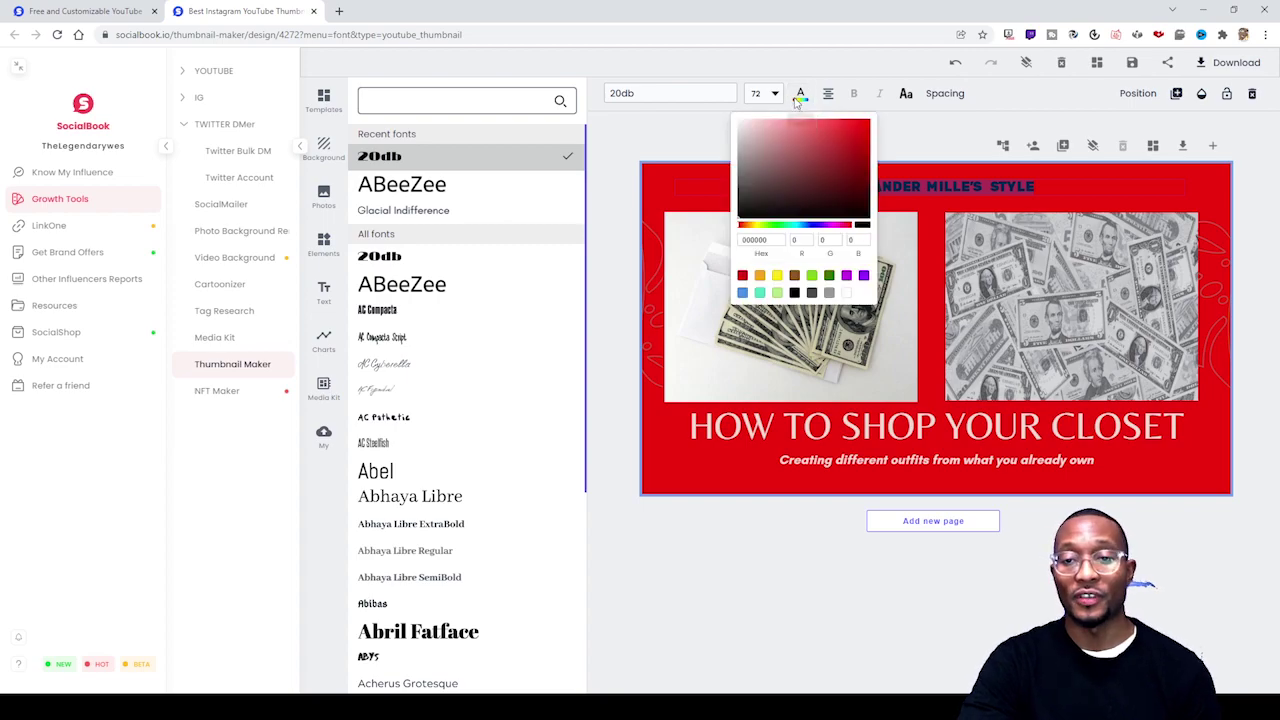
pyautogui.click(777, 277)
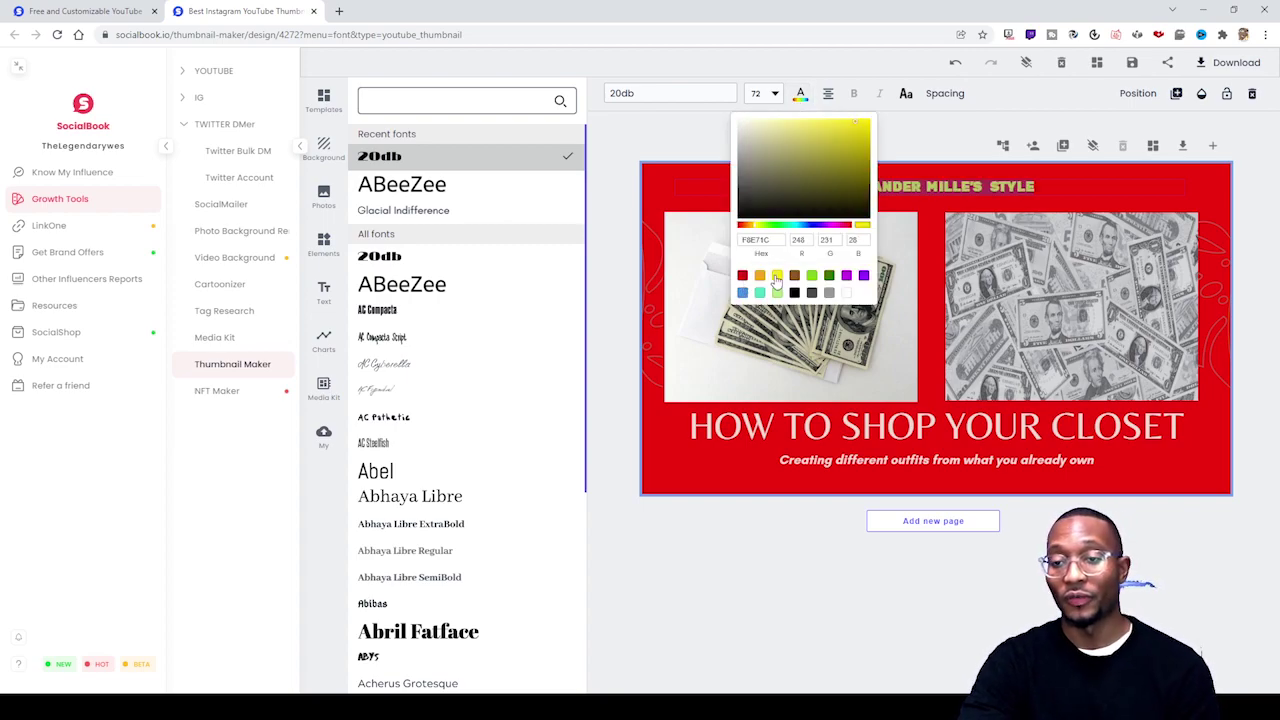
pyautogui.click(1030, 178)
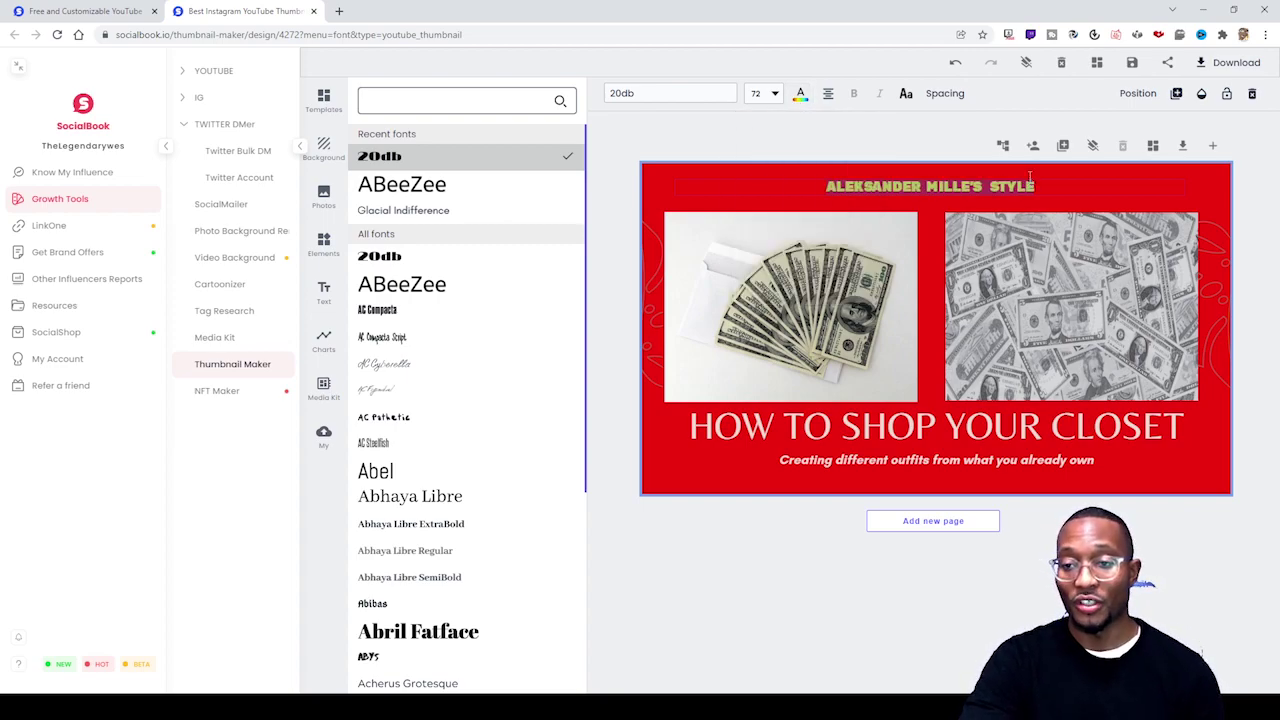
pyautogui.click(805, 428)
pyautogui.click(805, 428)
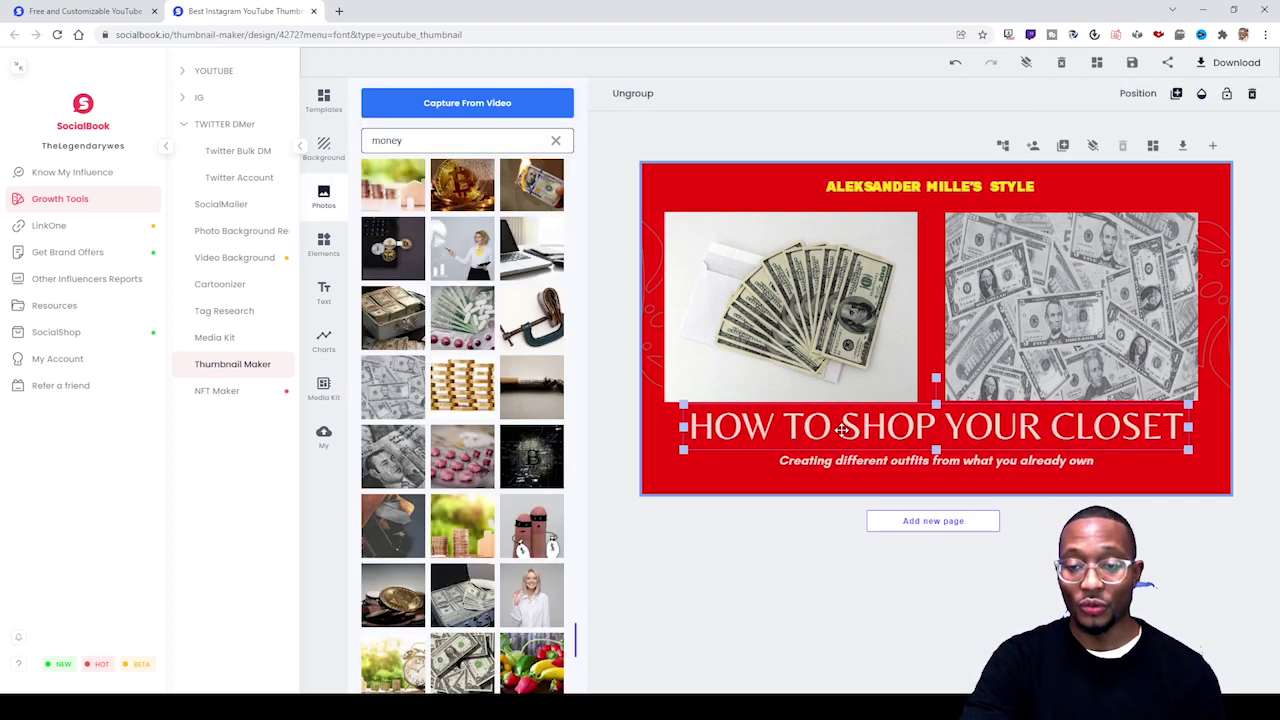
# Rewrite the main headline to read 'MAKE MONEY ON AMAZON'.
pyautogui.doubleClick(843, 429)
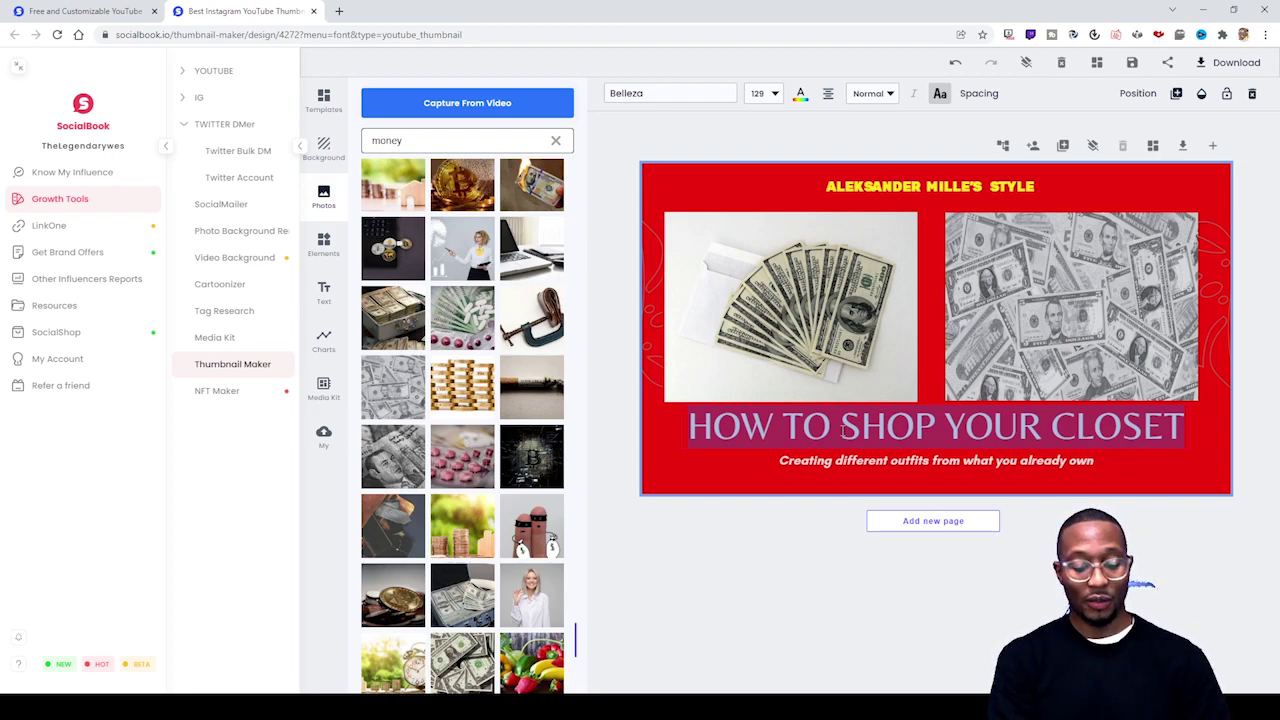
pyautogui.write('HOW TO MAKE')
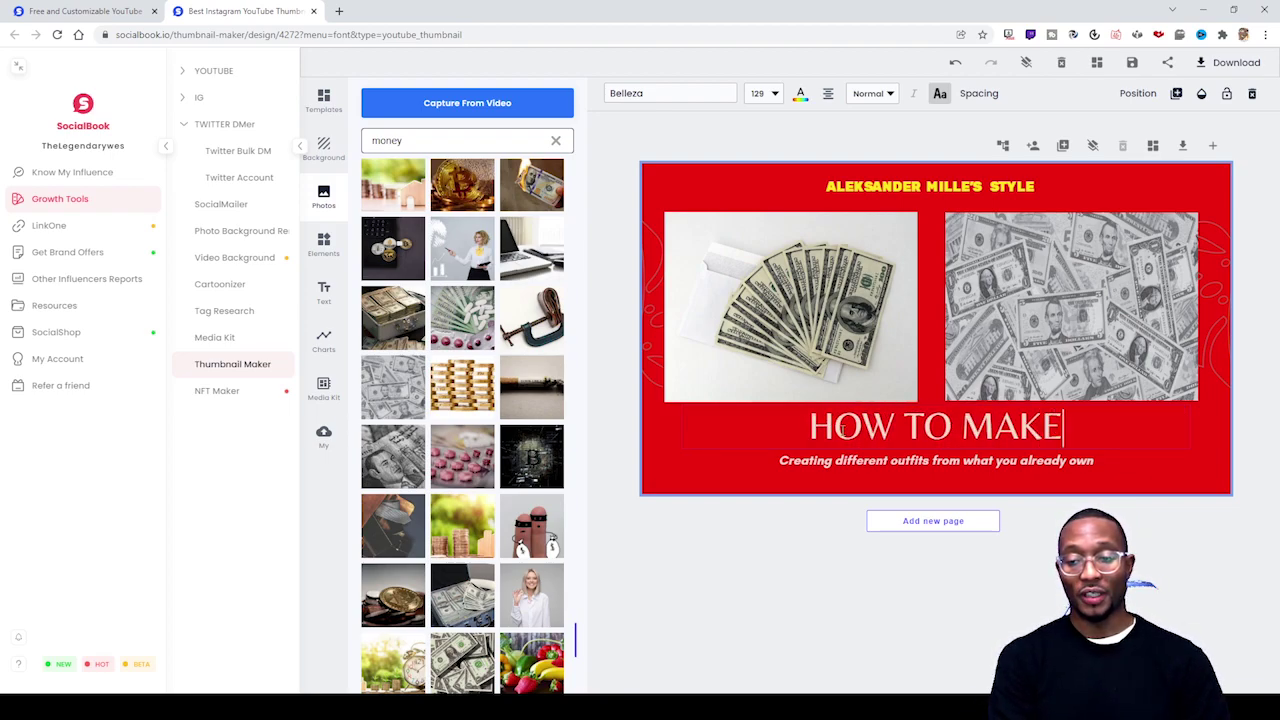
pyautogui.write(' MONE')
pyautogui.press('BackSpace')
pyautogui.press('BackSpace')
pyautogui.press('BackSpace')
pyautogui.press('BackSpace')
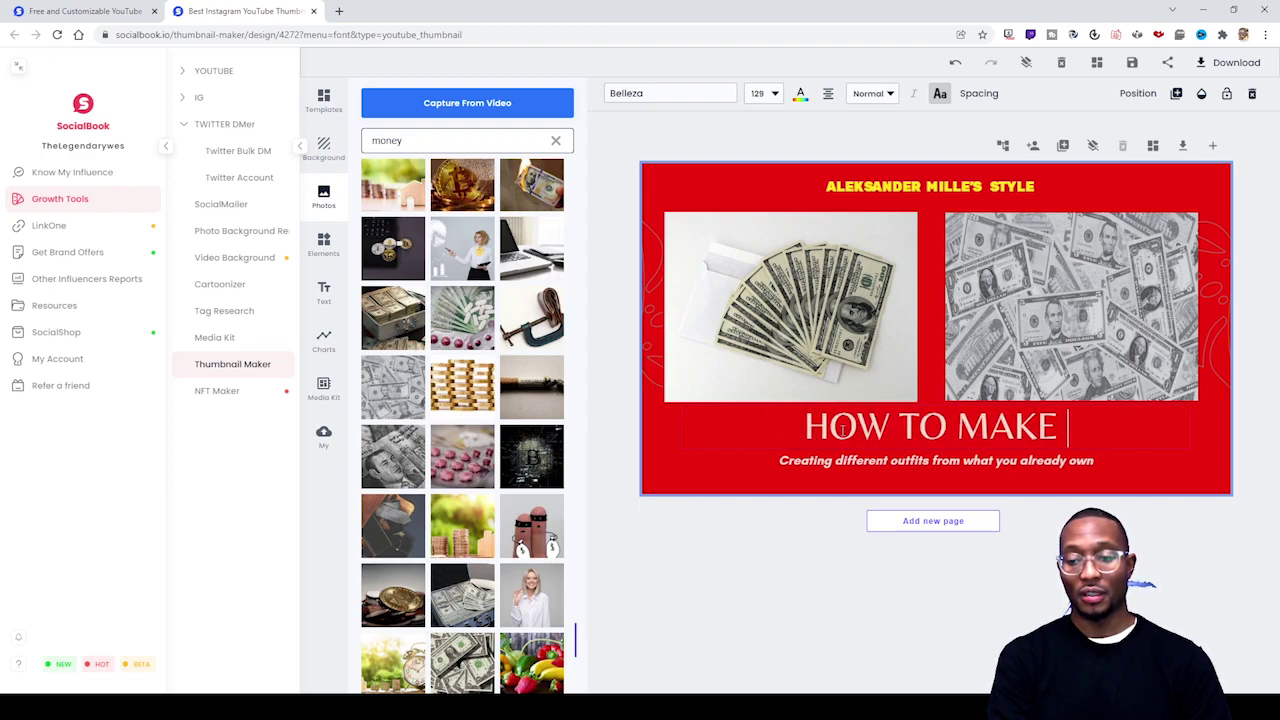
pyautogui.write('MAKE MONE')
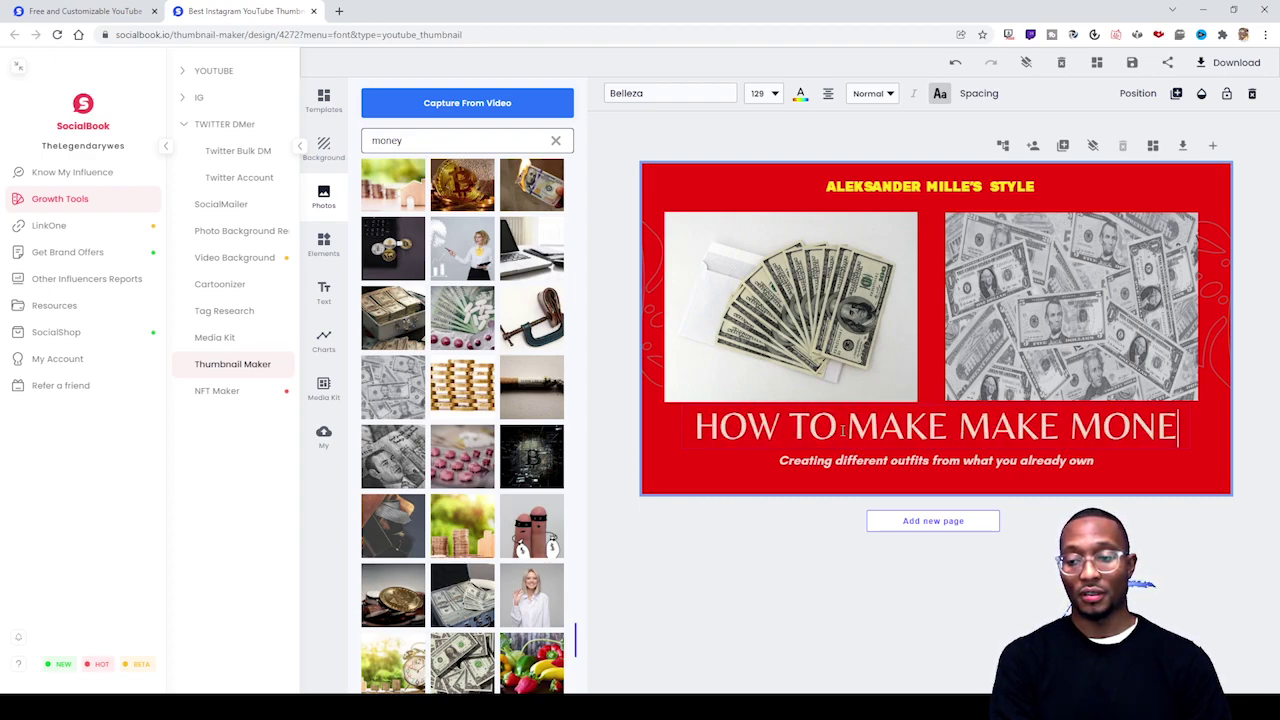
pyautogui.press('BackSpace')
pyautogui.press('BackSpace')
pyautogui.press('BackSpace')
pyautogui.press('BackSpace')
pyautogui.press('BackSpace')
pyautogui.press('BackSpace')
pyautogui.press('BackSpace')
pyautogui.press('BackSpace')
pyautogui.press('BackSpace')
pyautogui.press('BackSpace')
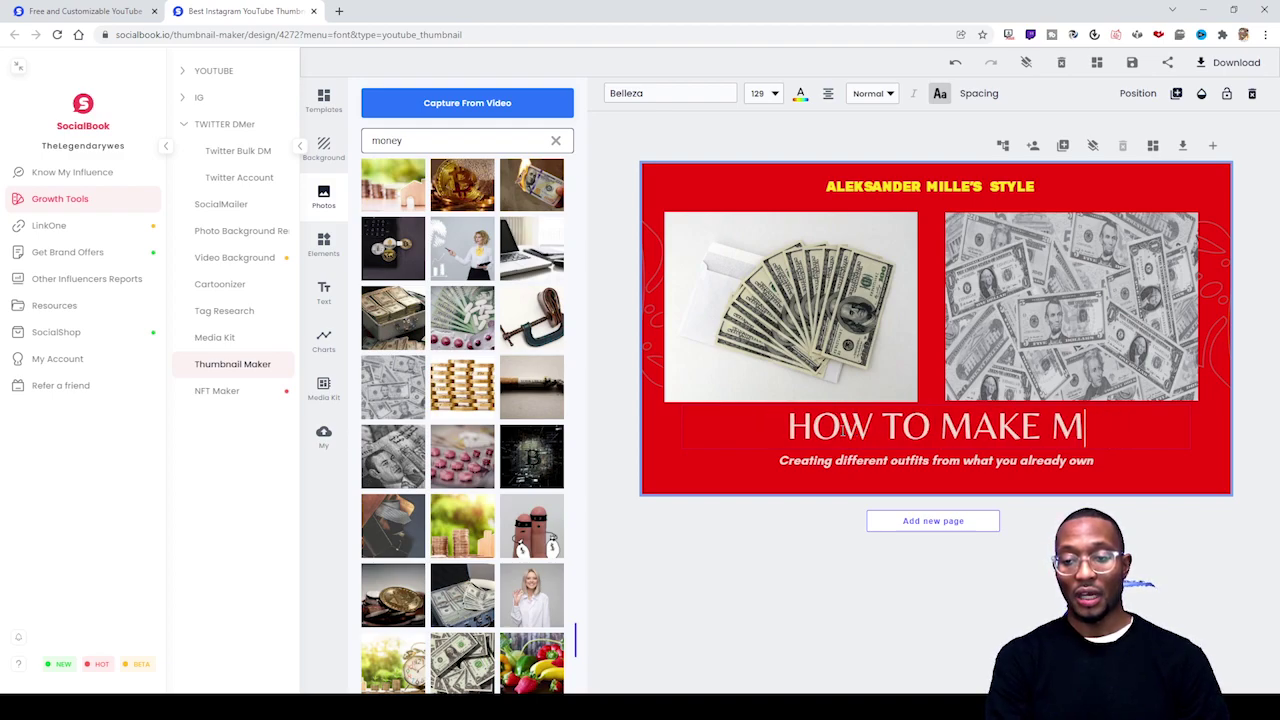
pyautogui.press('BackSpace')
pyautogui.press('BackSpace')
pyautogui.press('BackSpace')
pyautogui.press('BackSpace')
pyautogui.press('BackSpace')
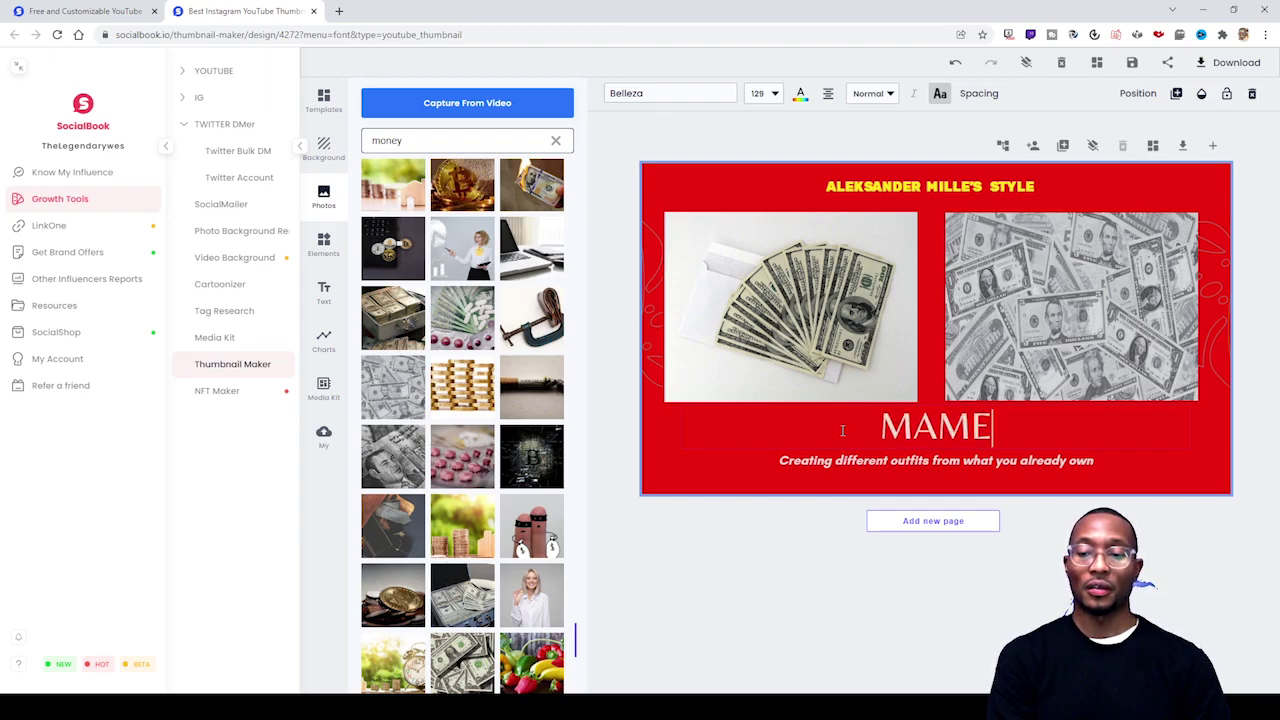
pyautogui.write('MAKE MONEU ON')
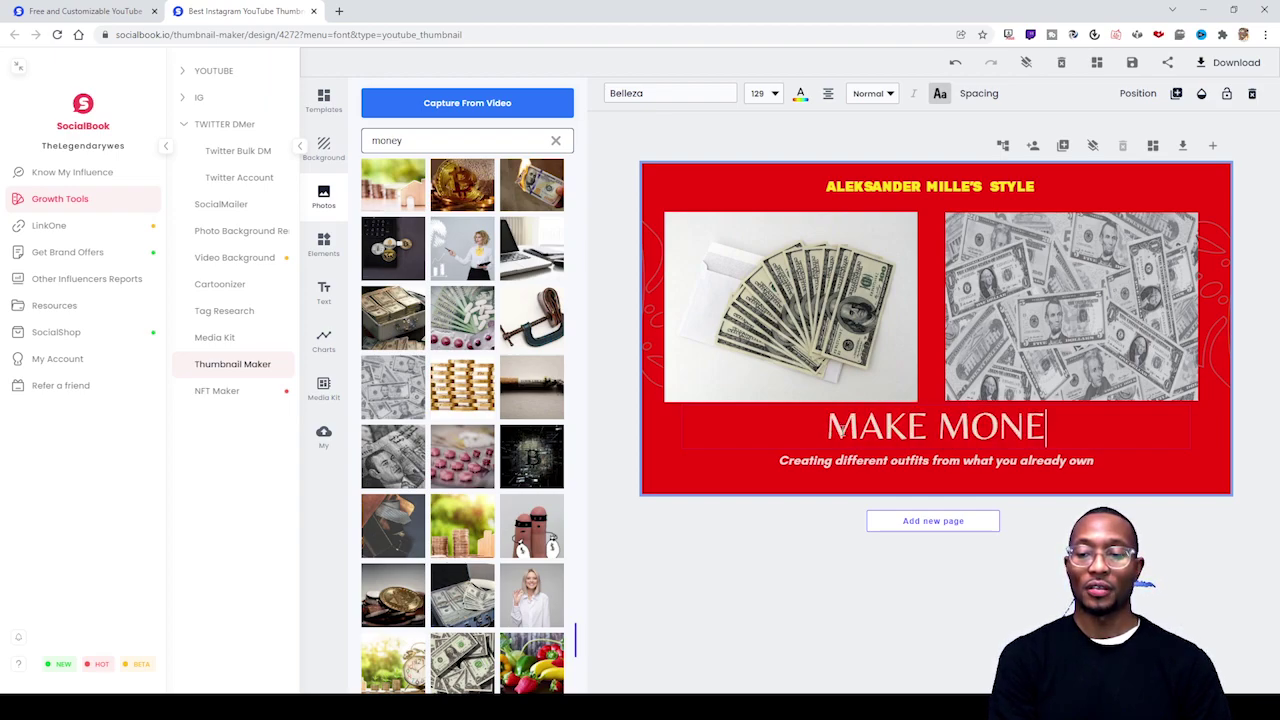
pyautogui.press('BackSpace')
pyautogui.press('BackSpace')
pyautogui.press('BackSpace')
pyautogui.press('BackSpace')
pyautogui.write('Y ON AAM')
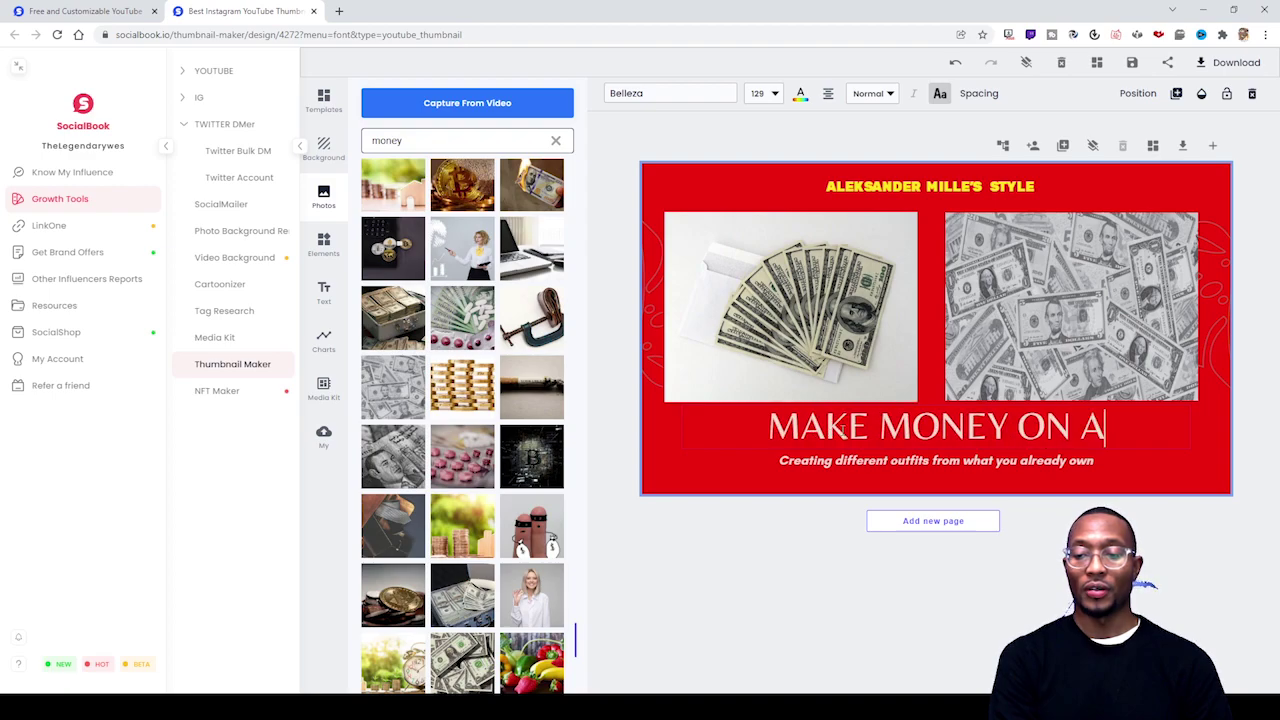
pyautogui.press('BackSpace')
pyautogui.press('BackSpace')
pyautogui.press('BackSpace')
pyautogui.write('AMAZON')
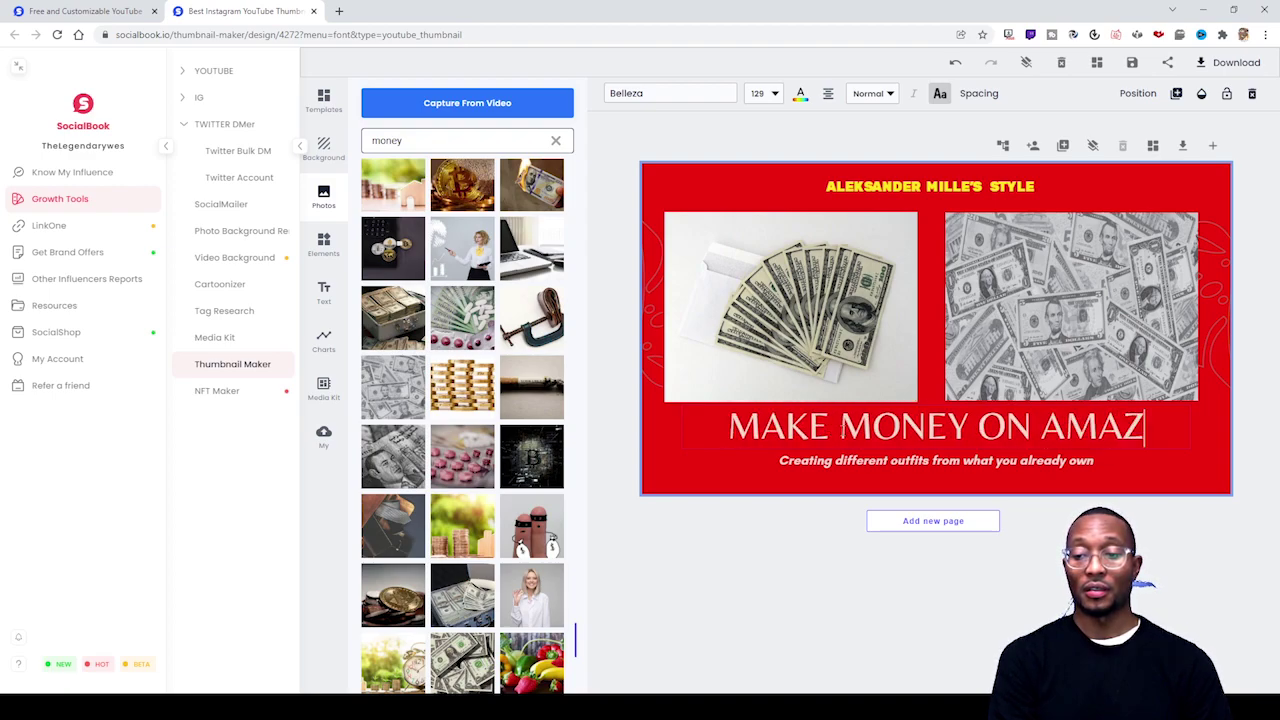
# Color the whole 'MAKE MONEY ON AMAZON' headline yellow.
pyautogui.tripleClick(1052, 440)
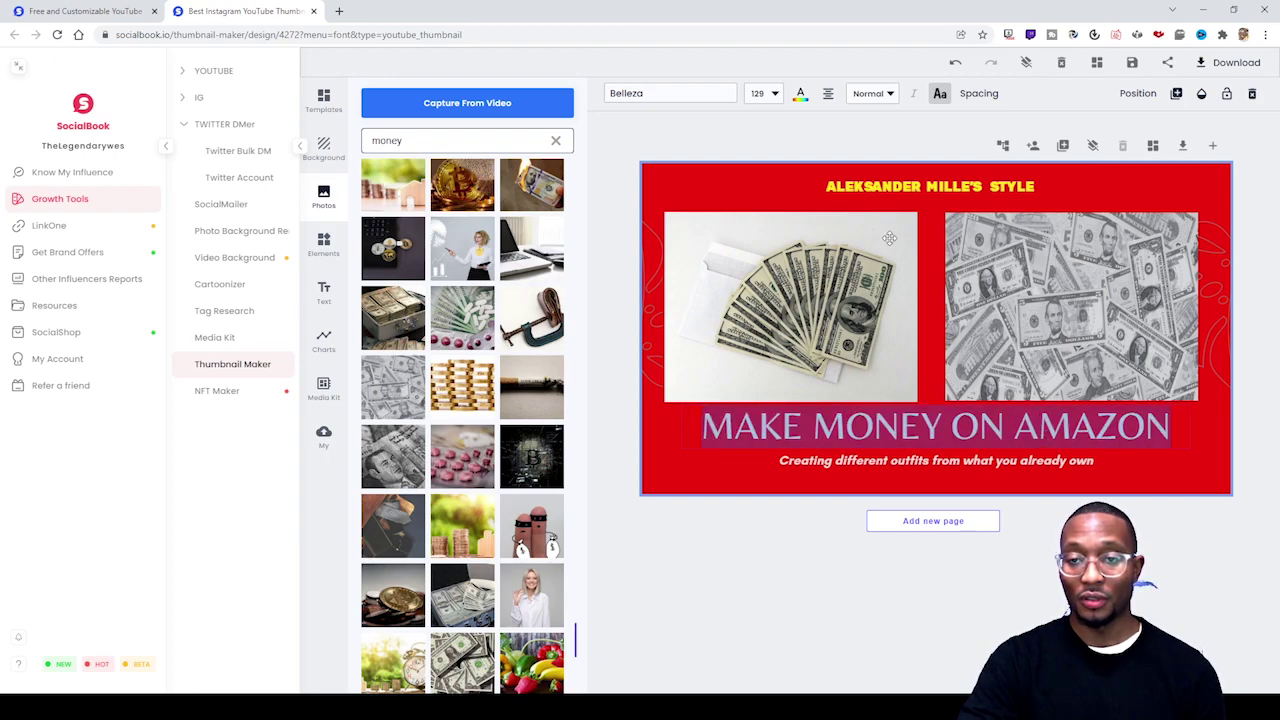
pyautogui.click(801, 96)
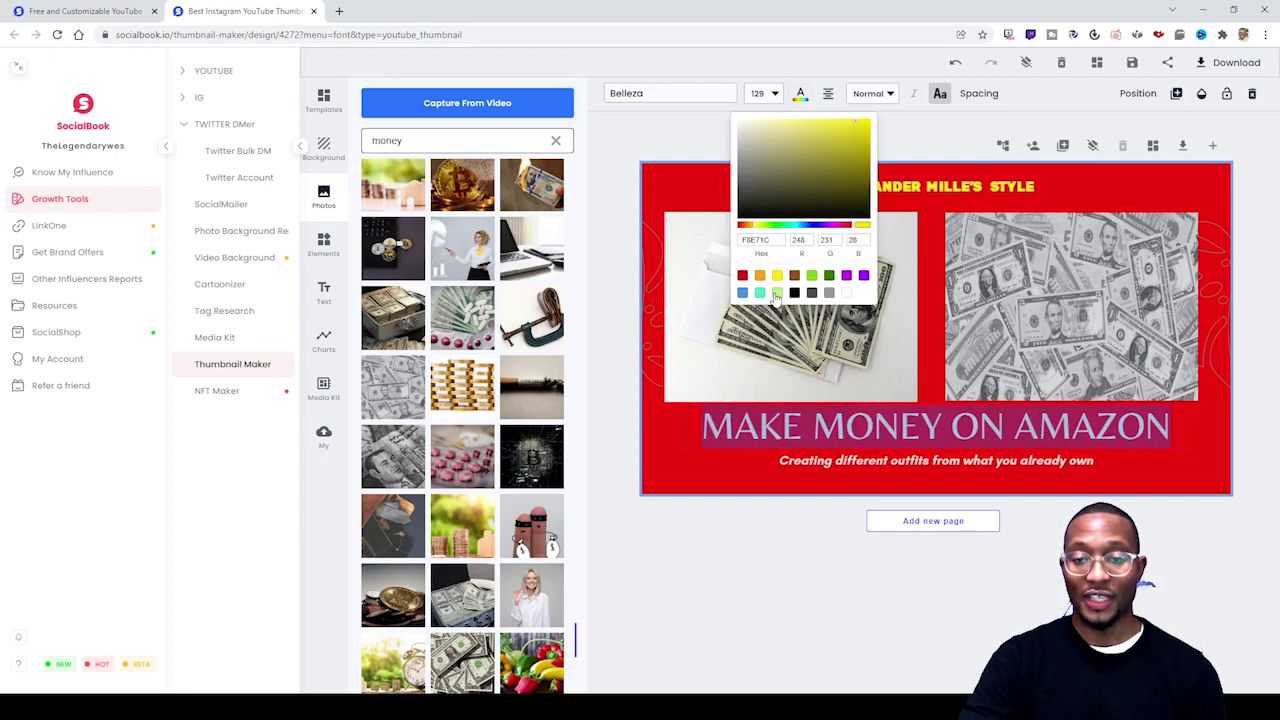
pyautogui.click(661, 428)
pyautogui.click(670, 200)
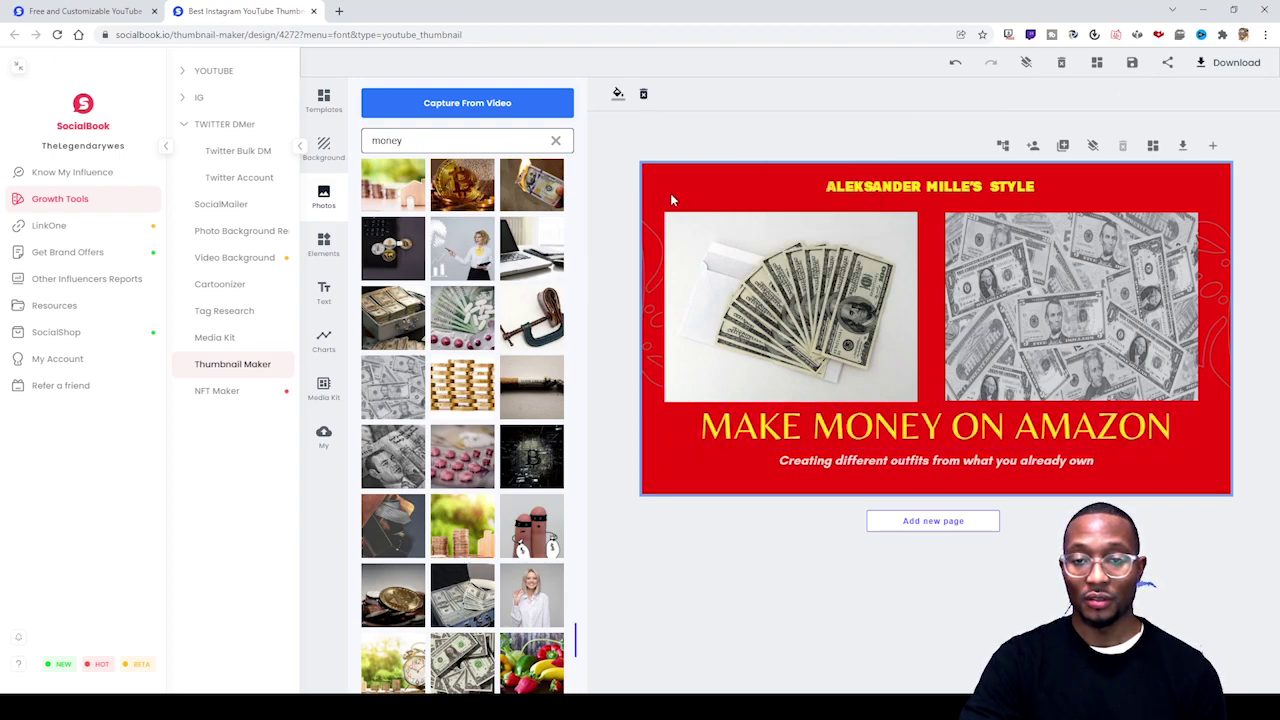
# Replace the subtitle line under the headline with 'QUIT YOUR 9 TO 5'.
pyautogui.click(928, 456)
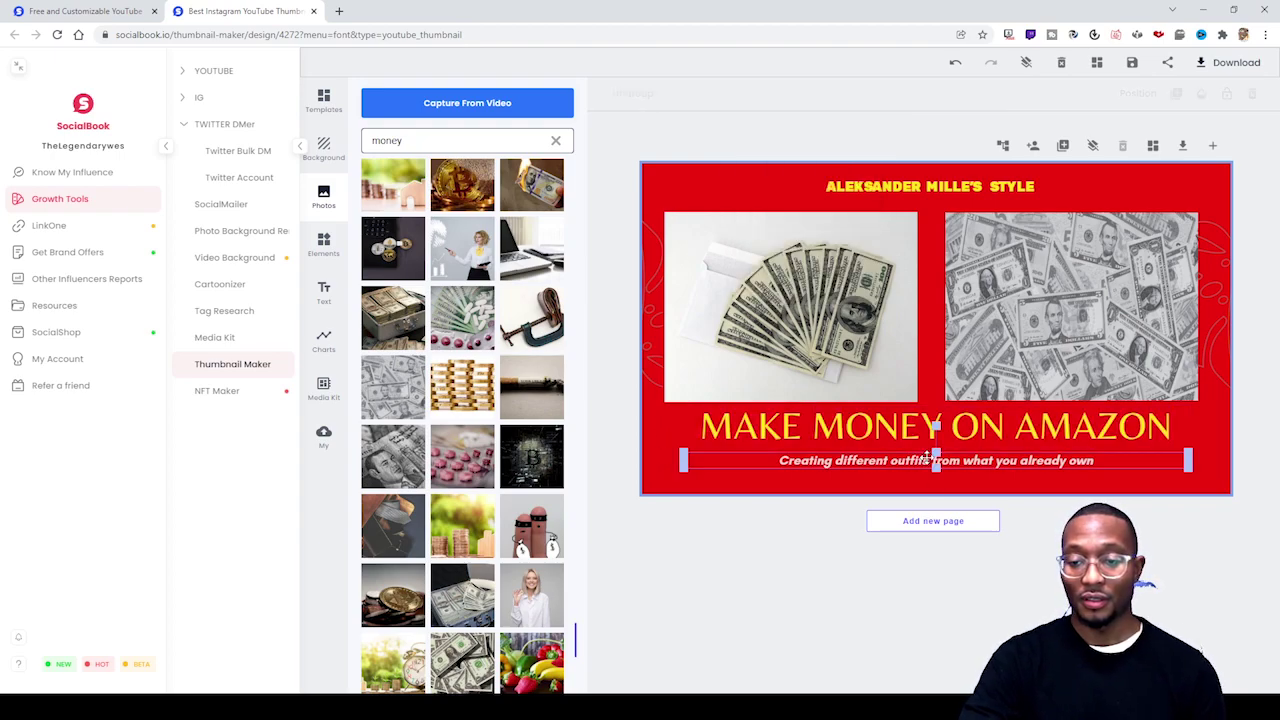
pyautogui.click(925, 464)
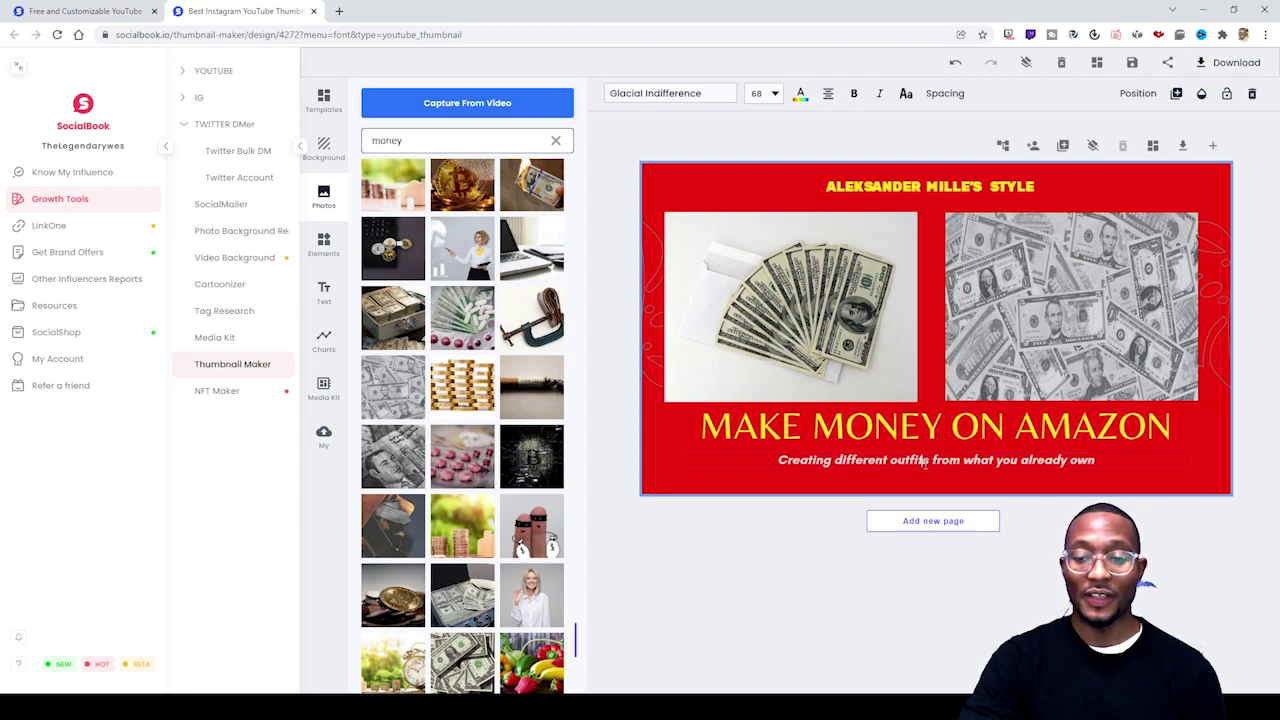
pyautogui.tripleClick(925, 464)
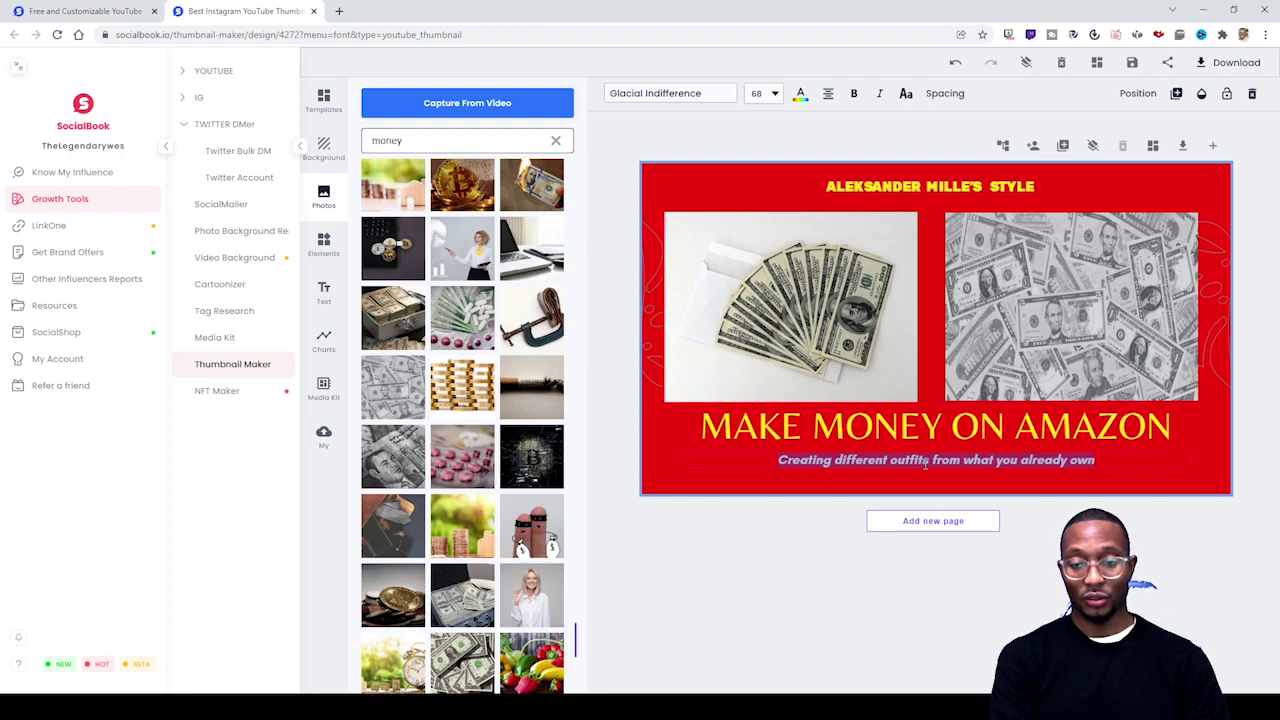
pyautogui.write('QUIT YOUR')
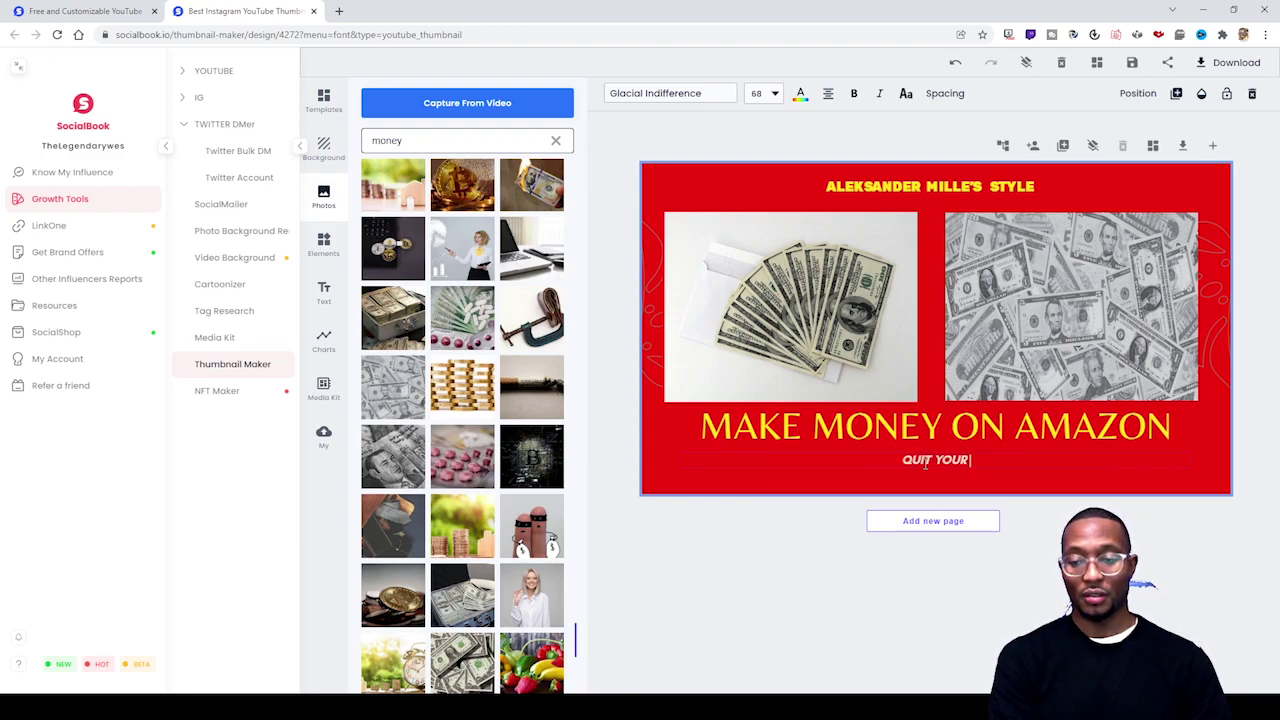
pyautogui.write(' 9 TO 5')
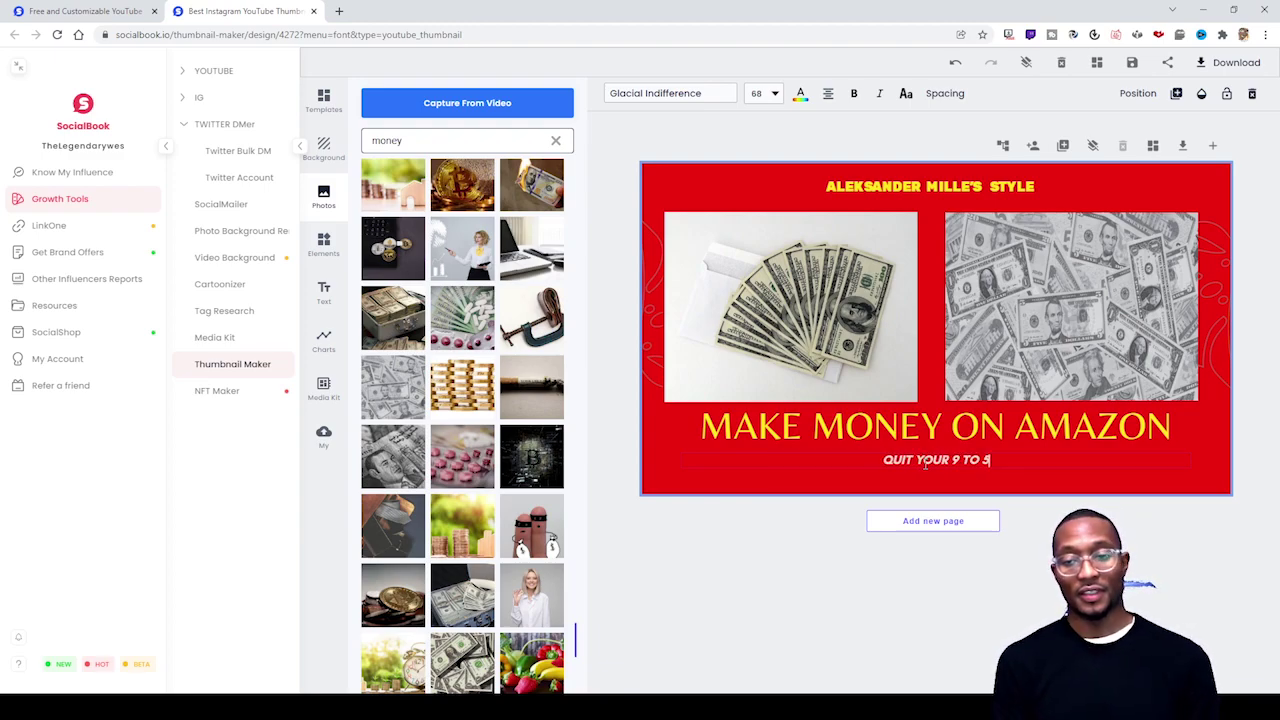
pyautogui.click(685, 180)
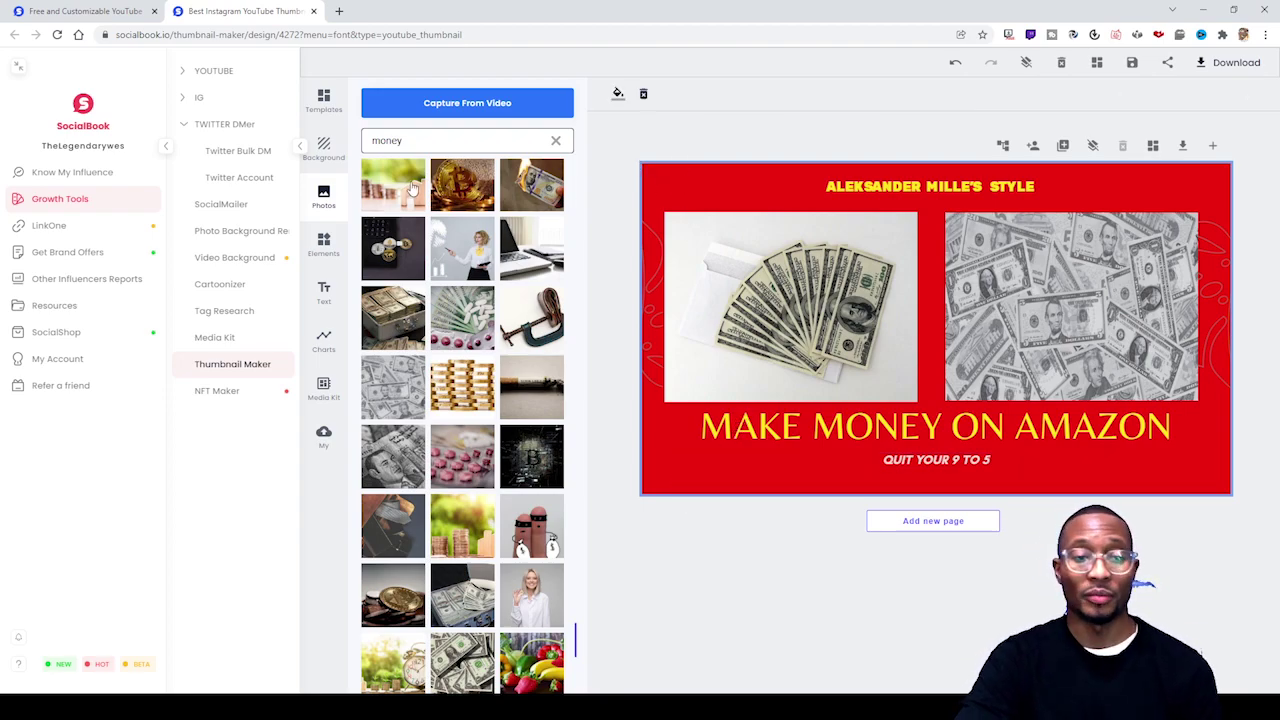
# Apply the green leafy plant photo as the thumbnail's background instead of red.
pyautogui.click(750, 189)
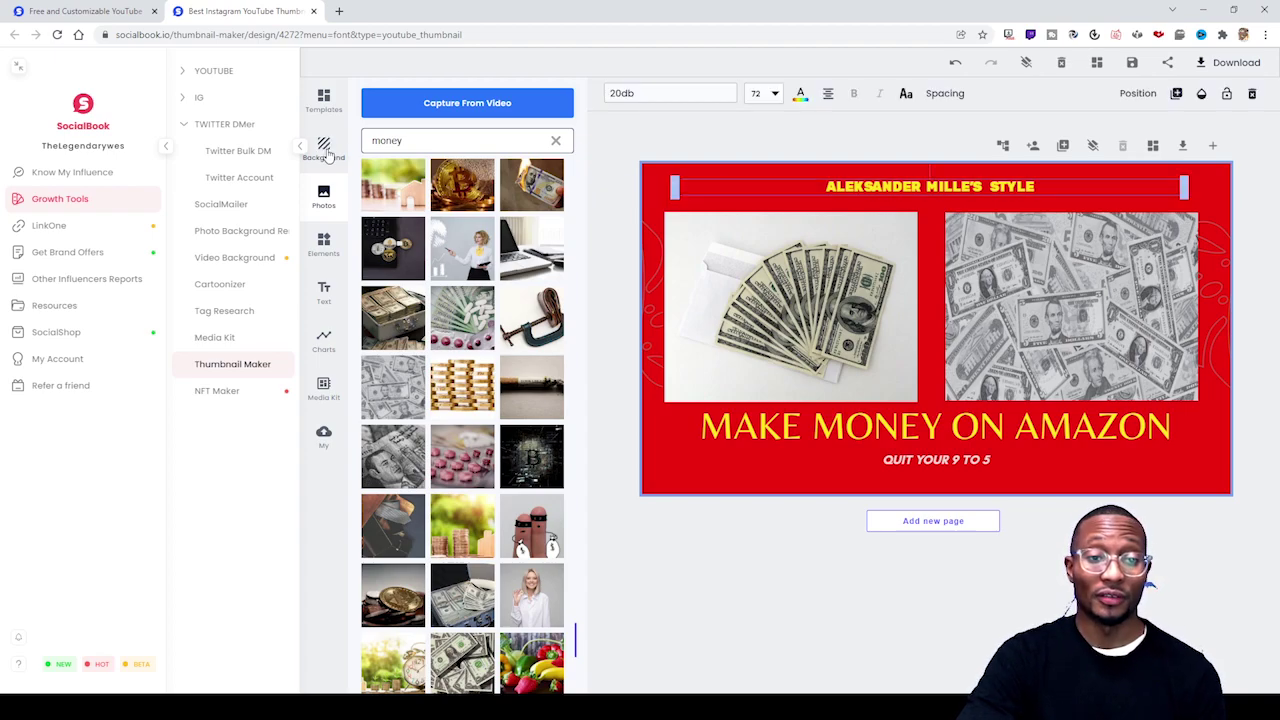
pyautogui.click(324, 148)
pyautogui.click(400, 222)
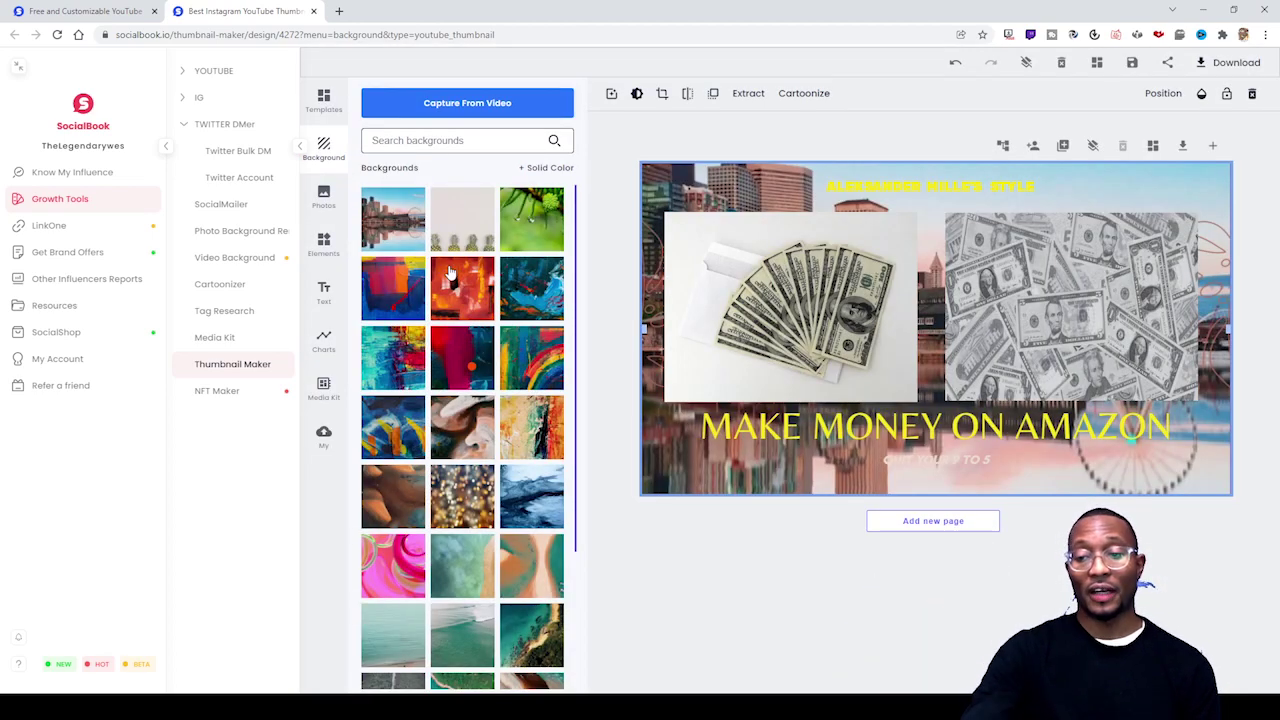
pyautogui.click(452, 224)
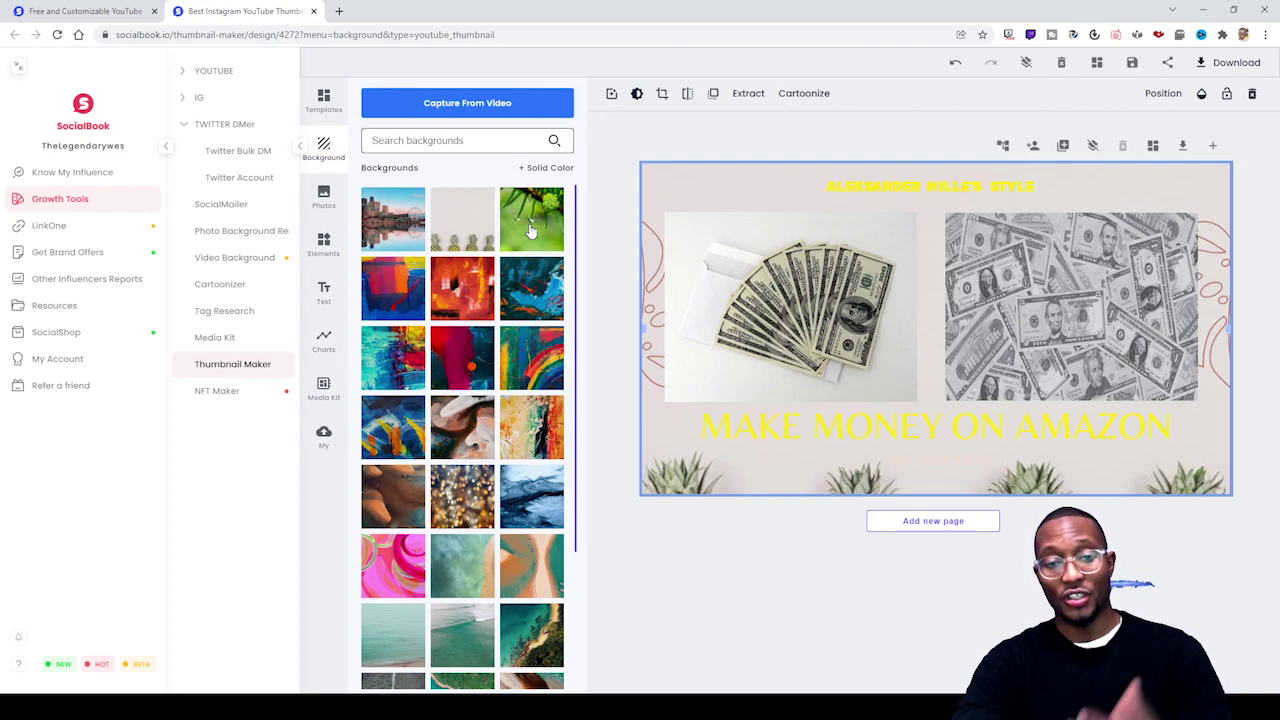
pyautogui.click(529, 224)
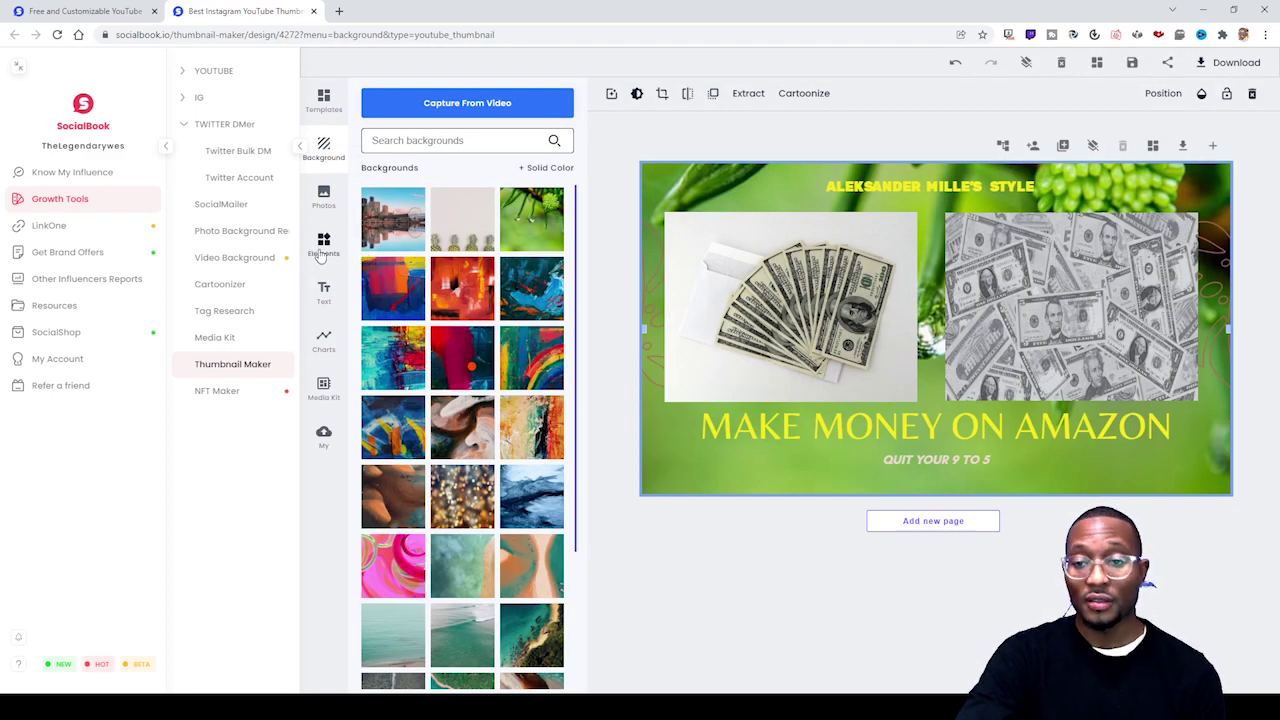
pyautogui.click(322, 246)
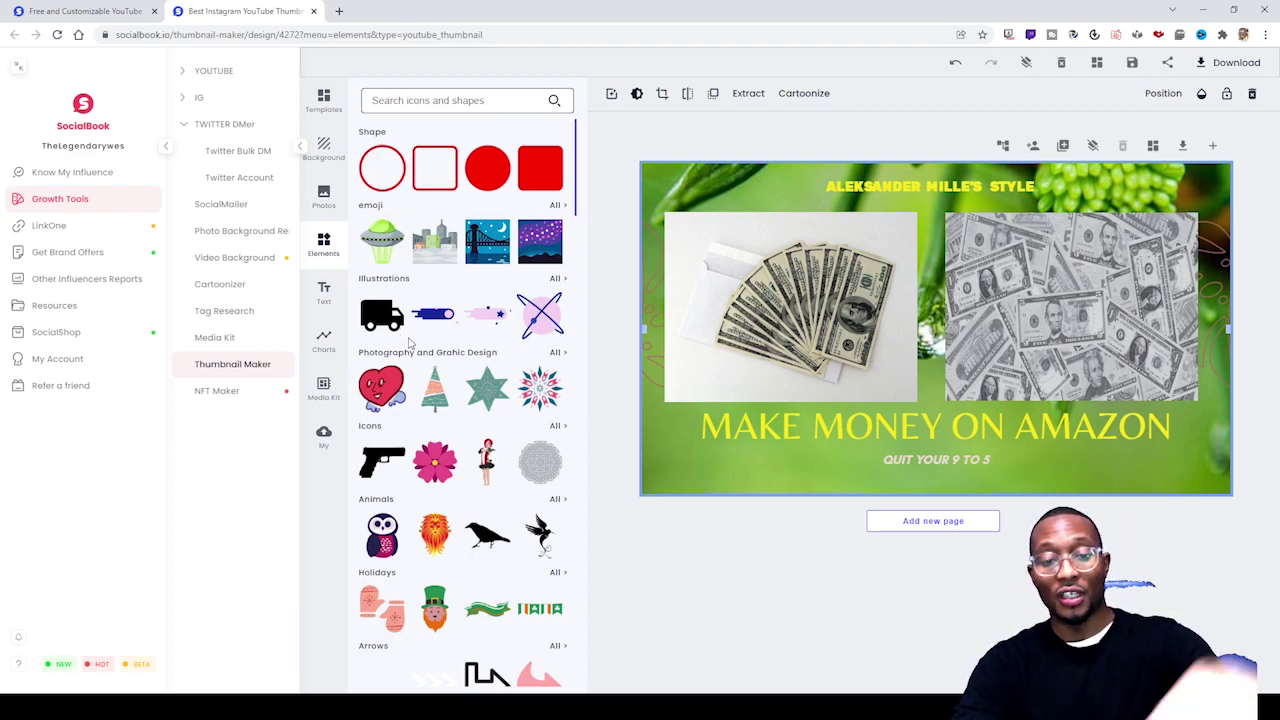
pyautogui.scroll(-1, 407, 350)
pyautogui.scroll(-10, 420, 372)
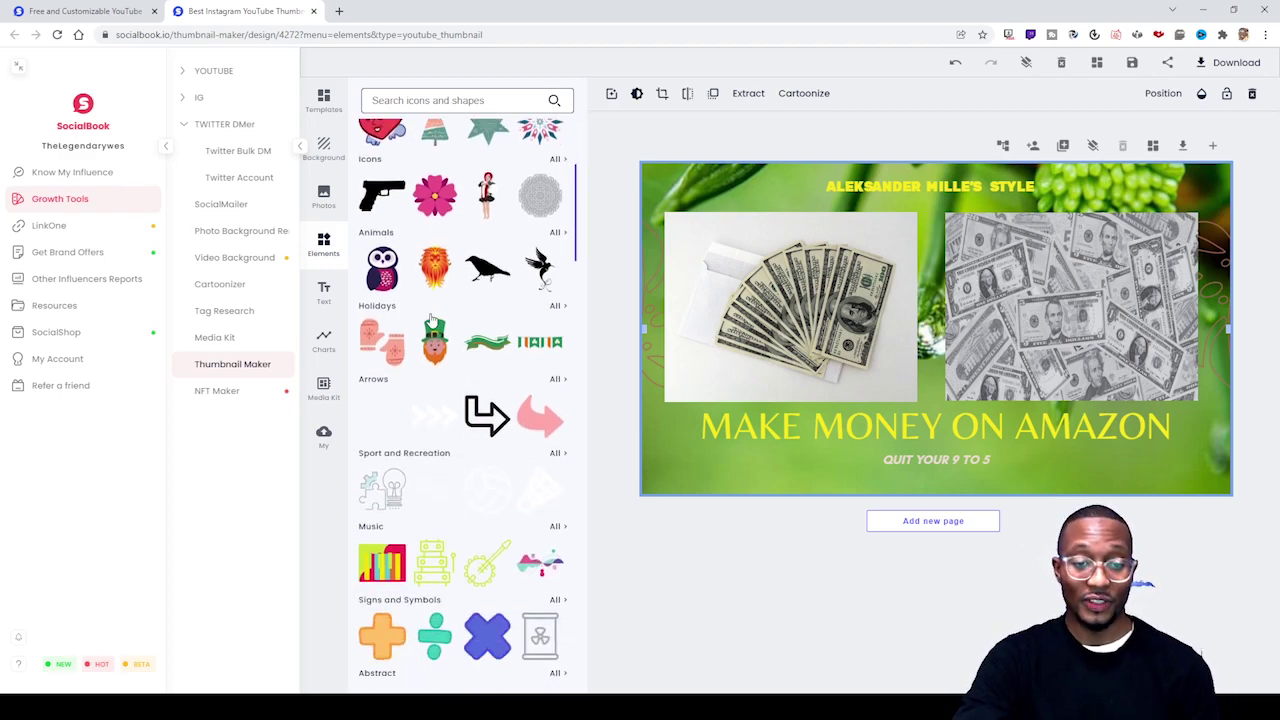
pyautogui.scroll(-6, 447, 372)
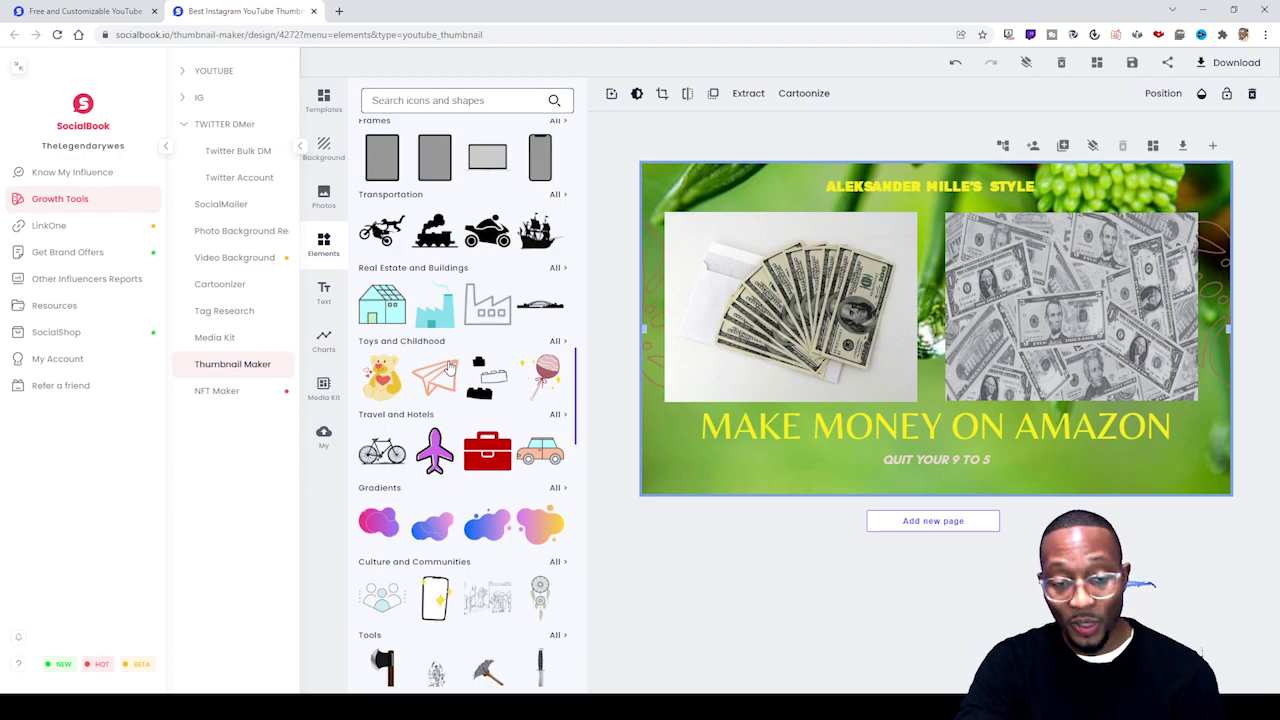
pyautogui.scroll(-4, 449, 370)
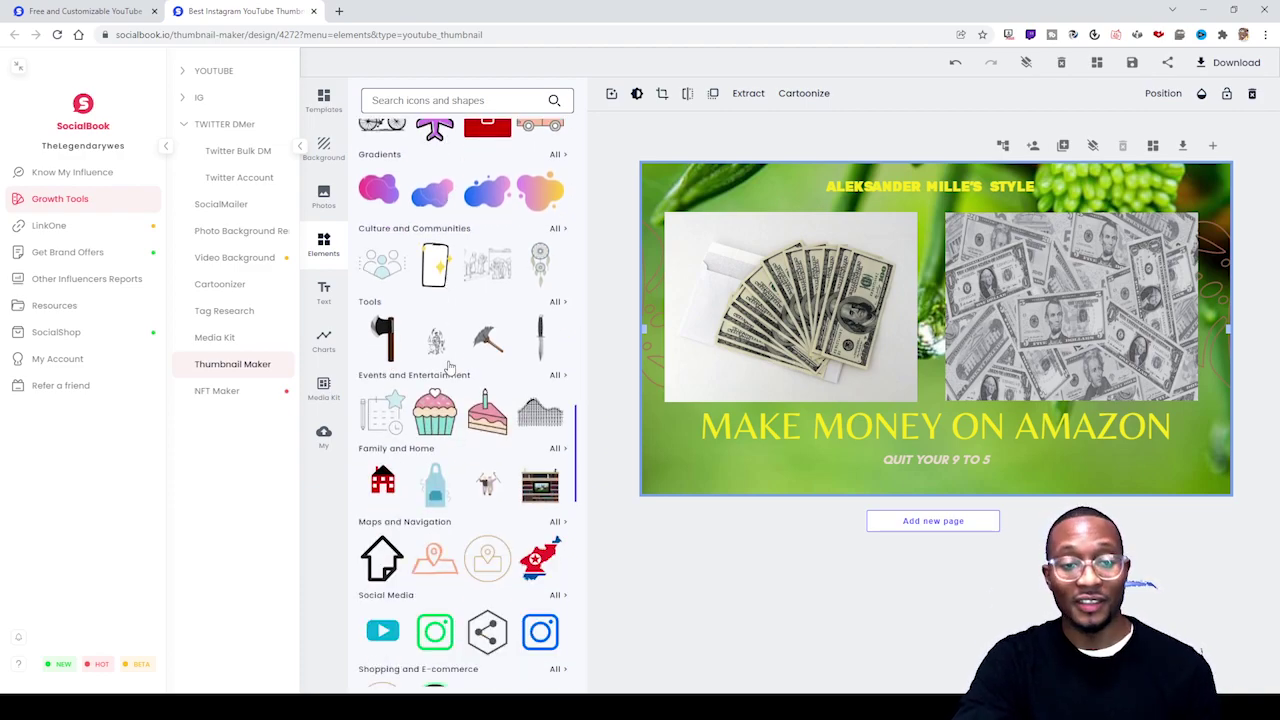
pyautogui.scroll(-12, 449, 370)
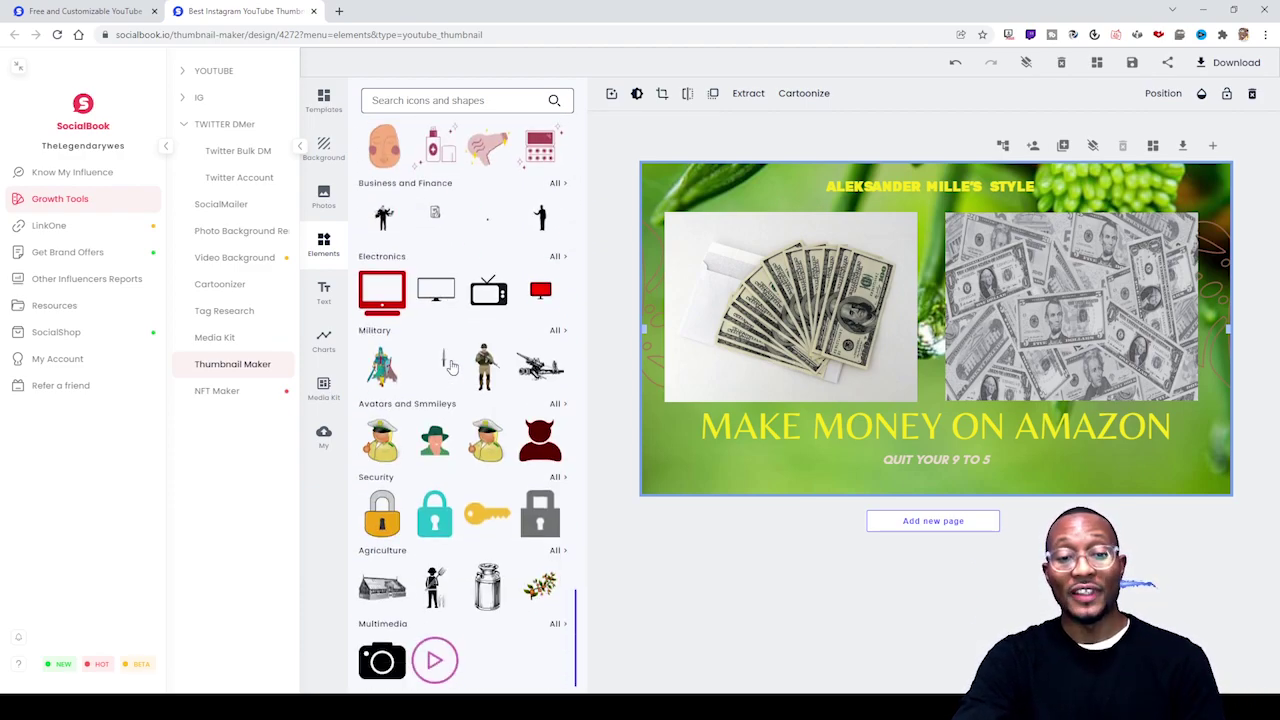
pyautogui.scroll(10, 460, 415)
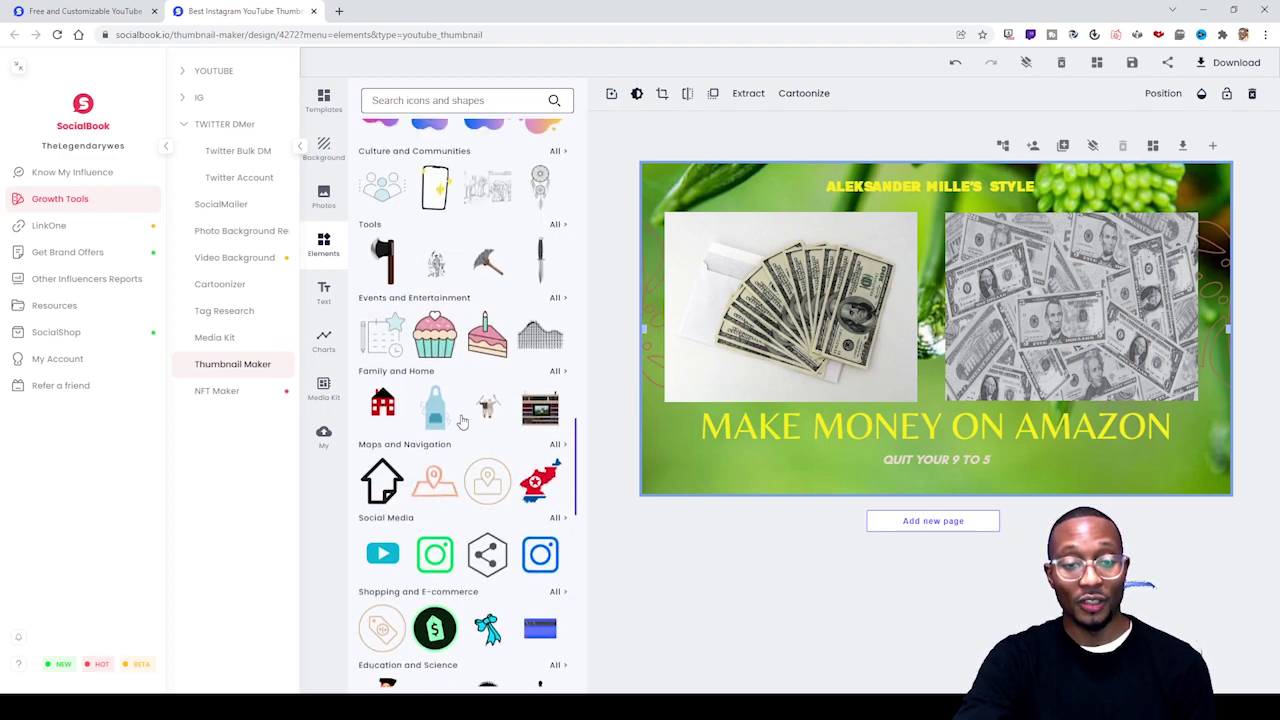
pyautogui.scroll(15, 462, 420)
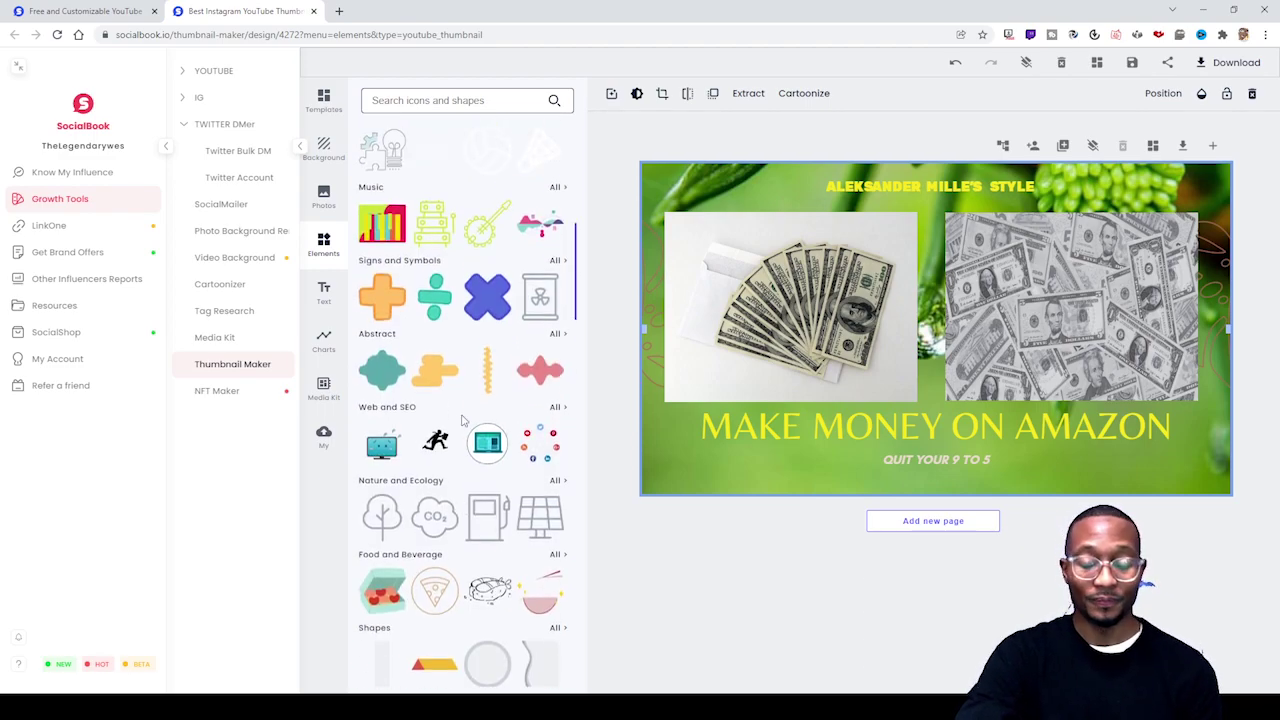
pyautogui.scroll(10, 462, 420)
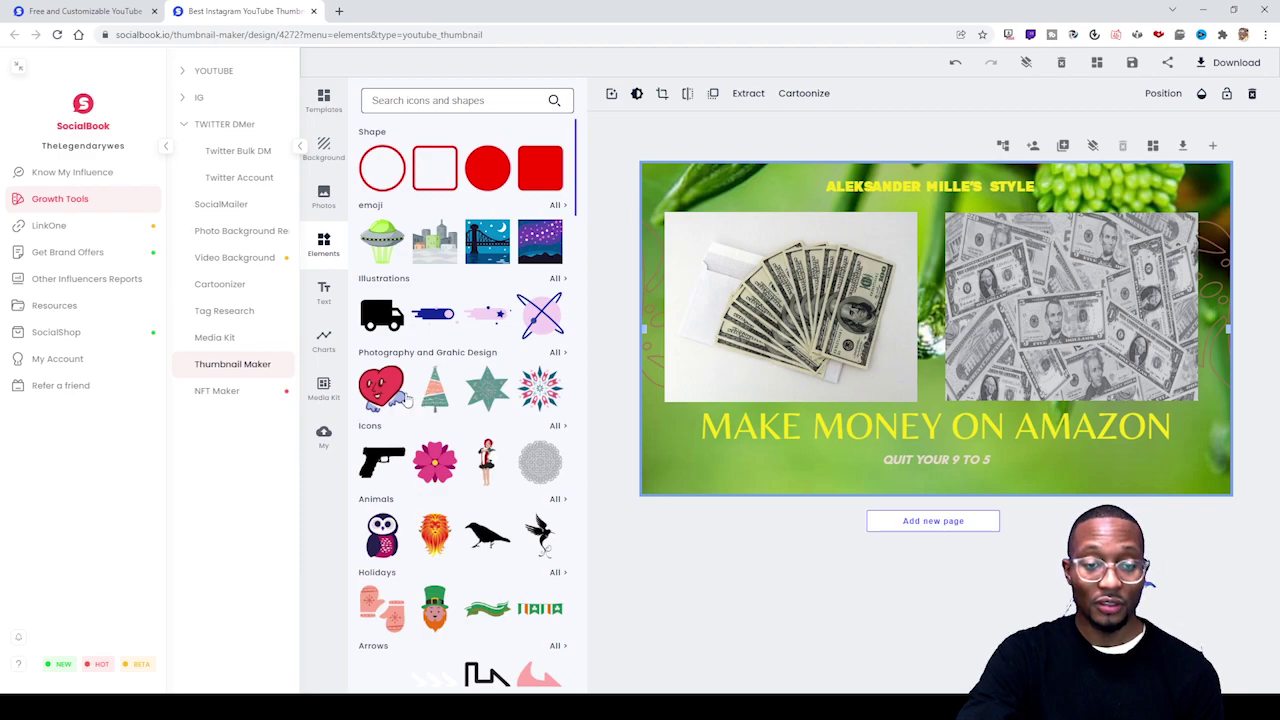
pyautogui.scroll(-8, 405, 398)
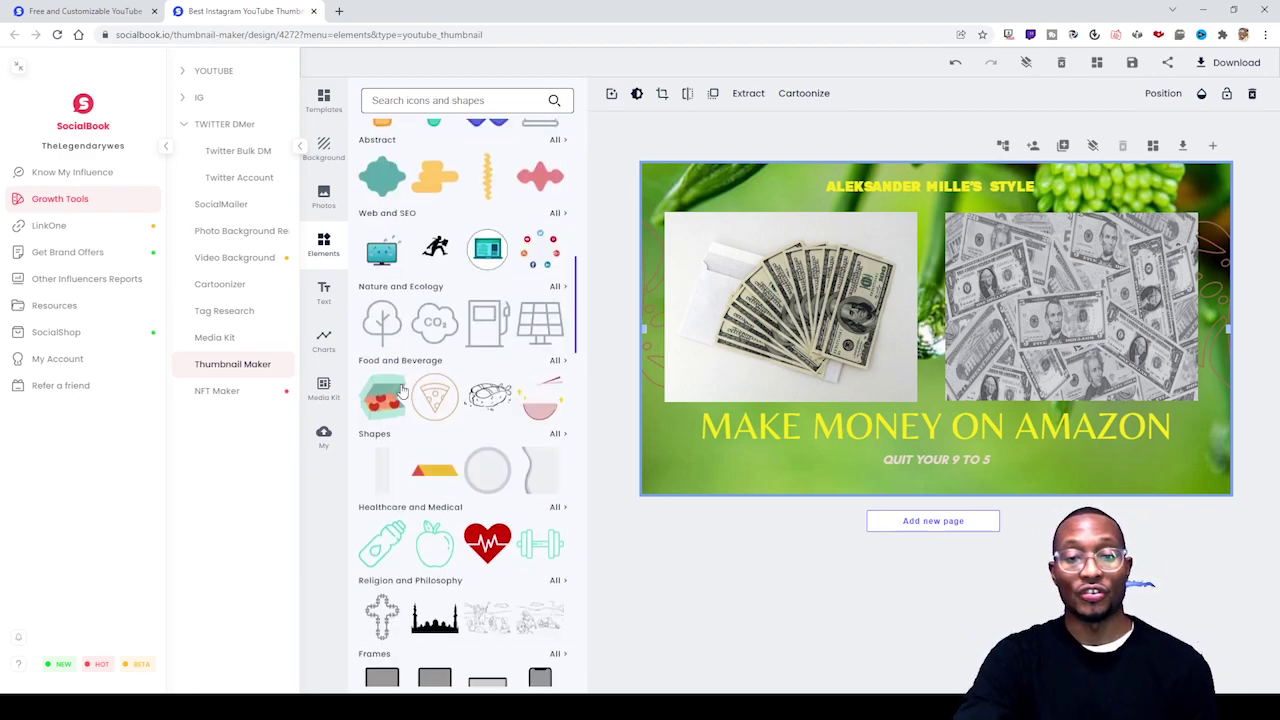
pyautogui.click(553, 214)
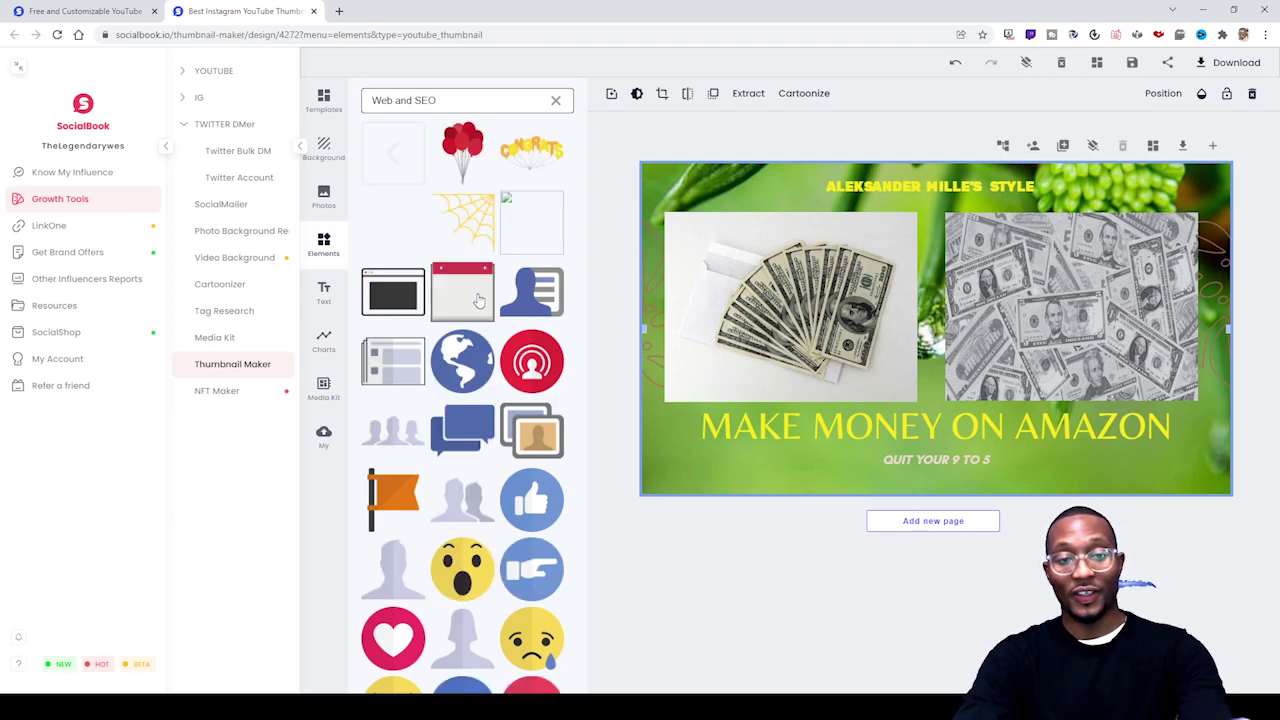
pyautogui.click(556, 104)
pyautogui.scroll(-10, 440, 320)
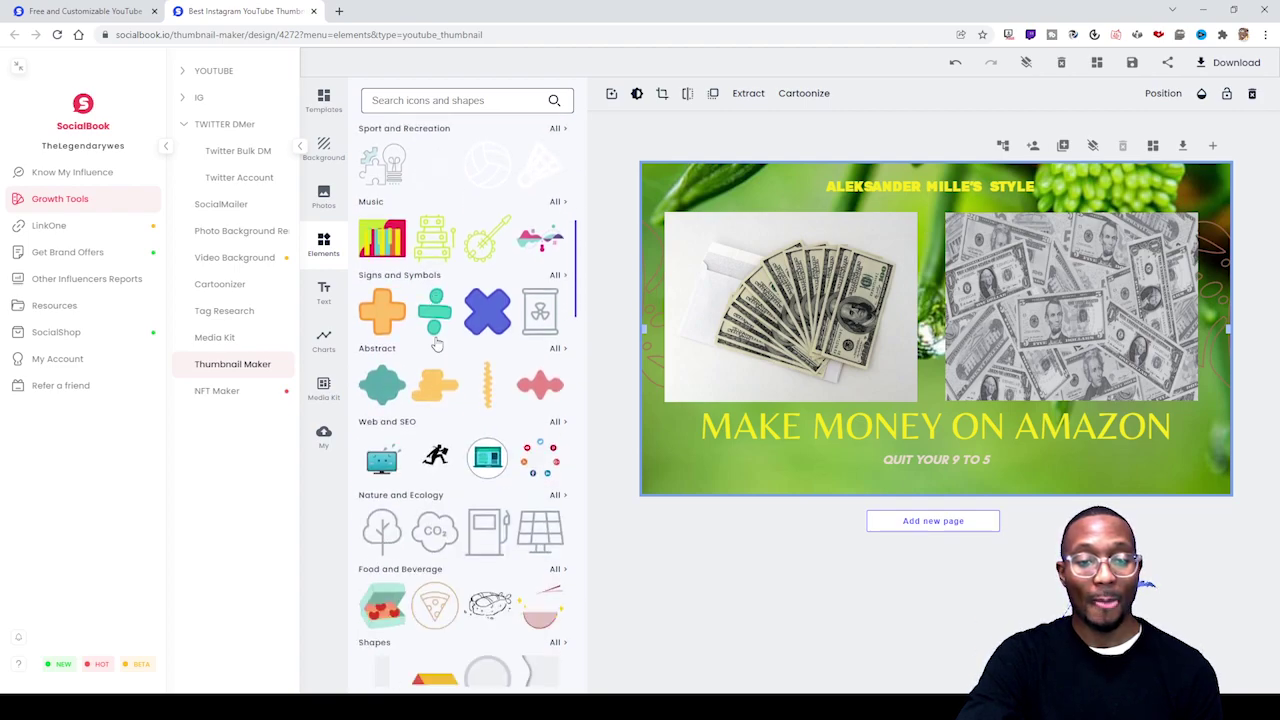
pyautogui.scroll(1, 400, 250)
pyautogui.scroll(-3, 400, 250)
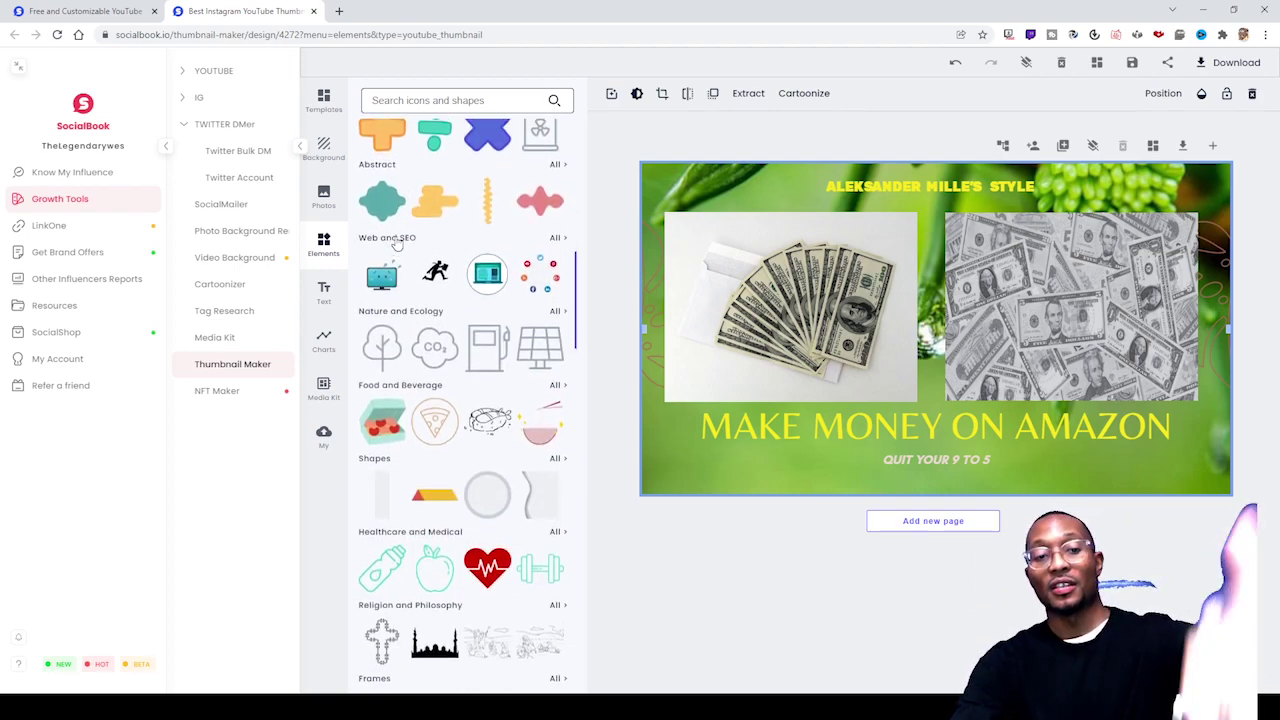
pyautogui.scroll(3, 397, 243)
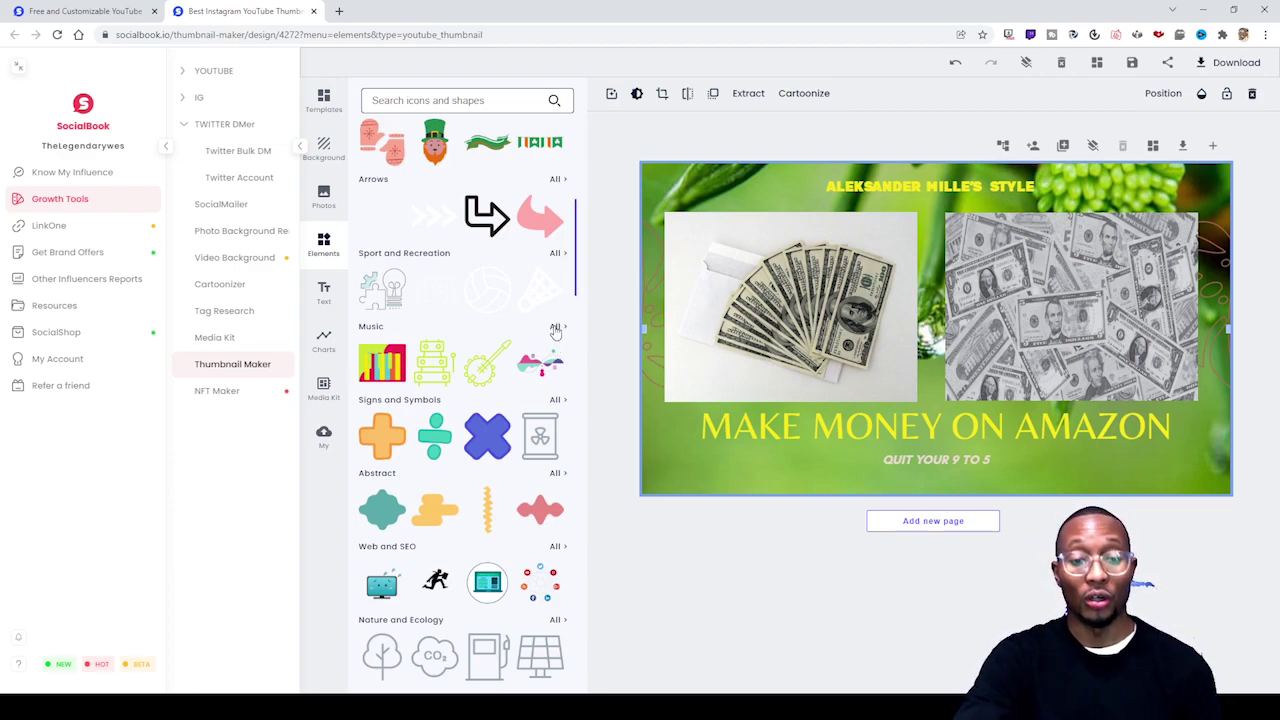
pyautogui.click(556, 328)
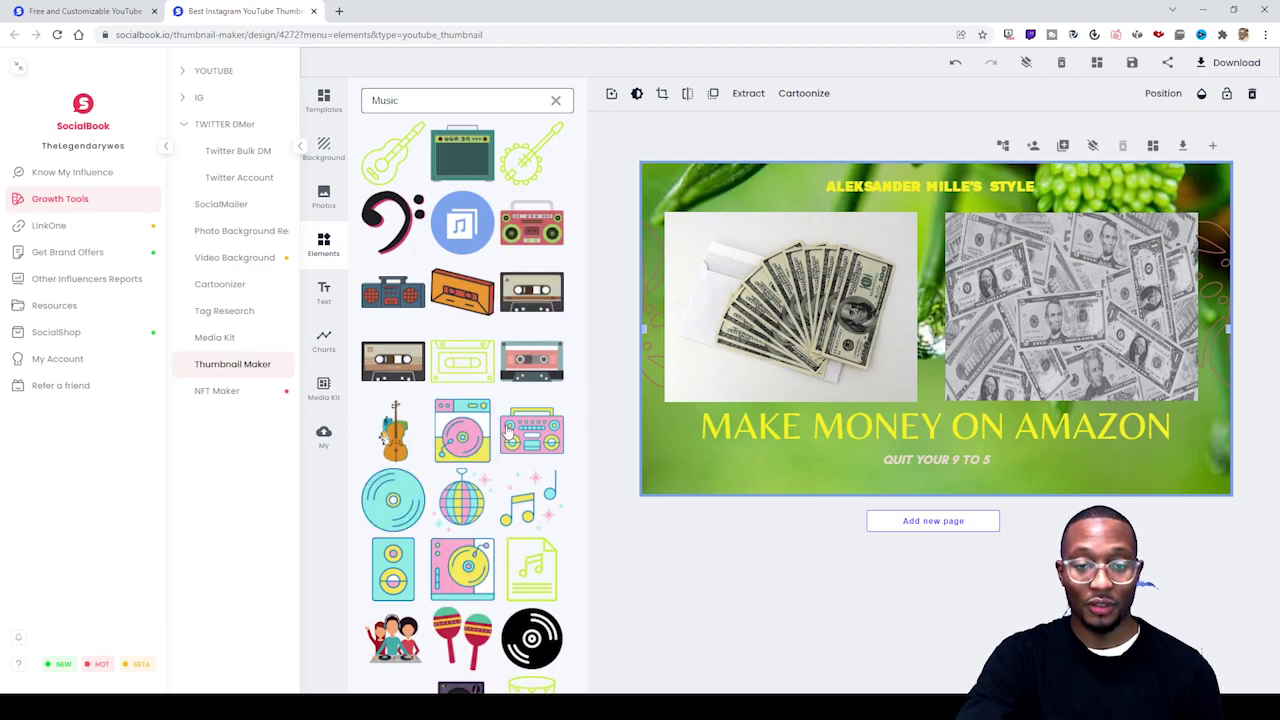
pyautogui.click(656, 560)
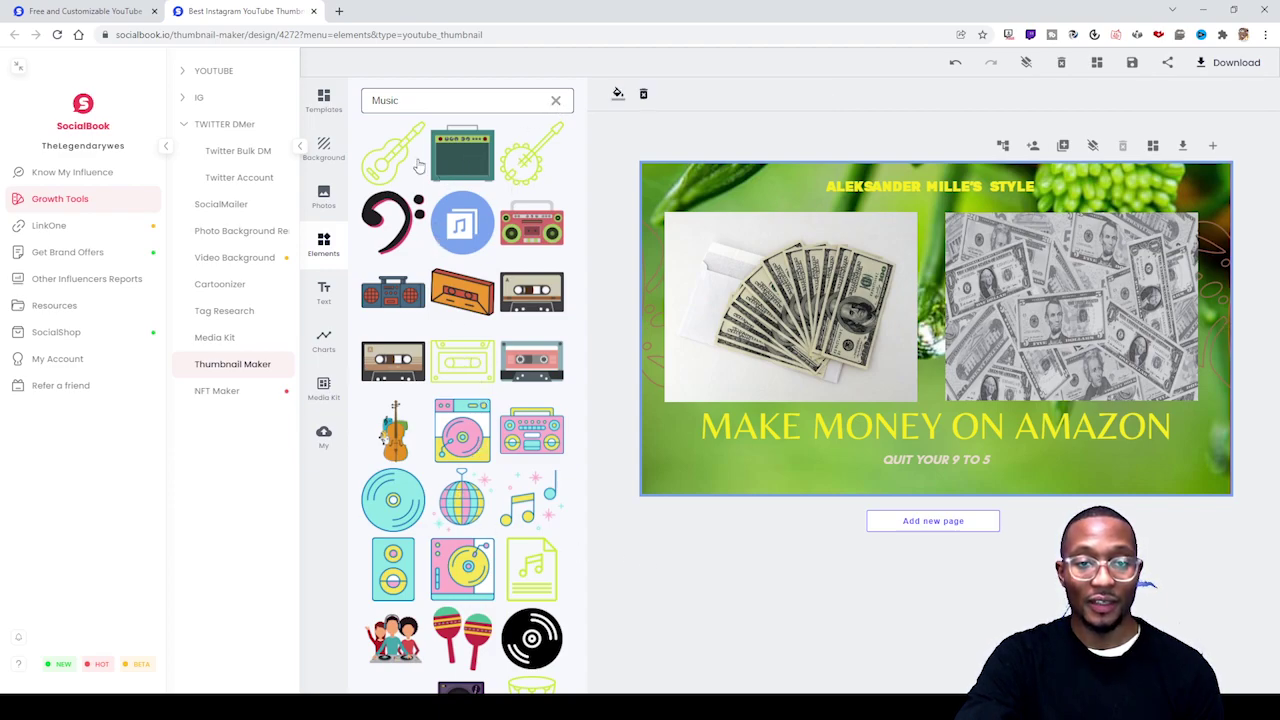
pyautogui.click(556, 102)
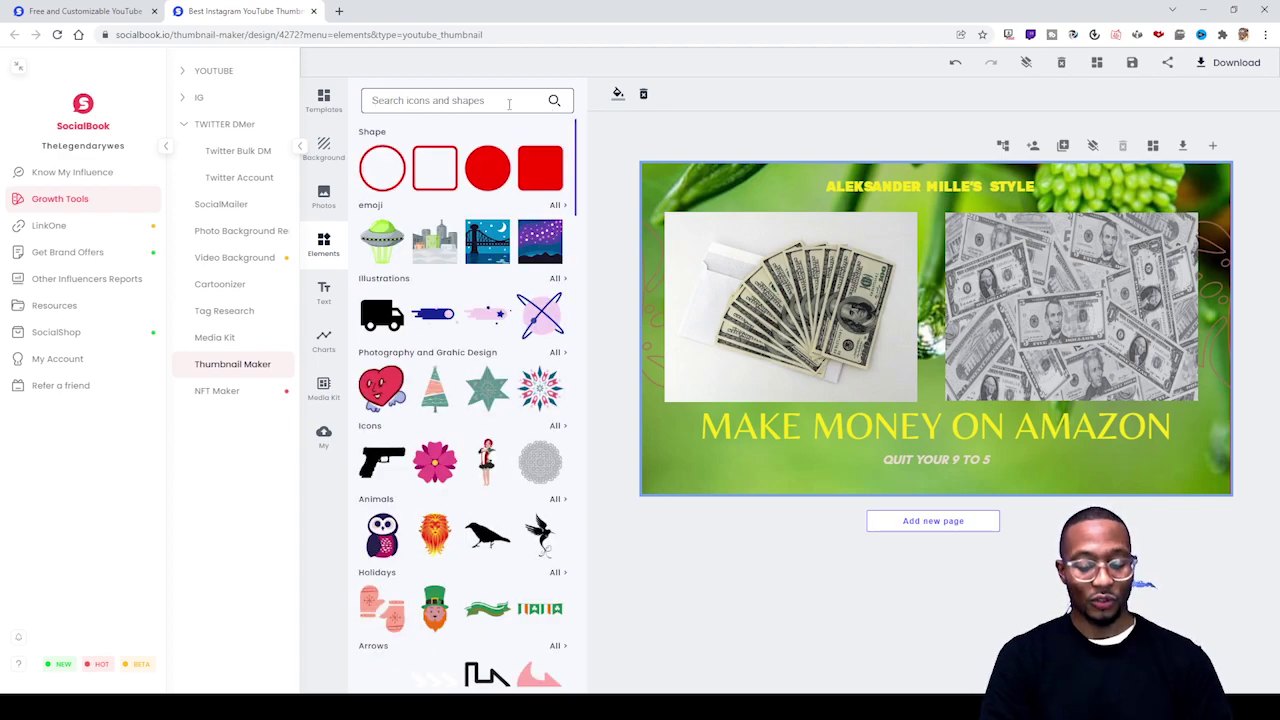
# Add the tongue-out emoji from a 'MO' element search, shrunk, at the lower left beside the headline.
pyautogui.write('MONEY')
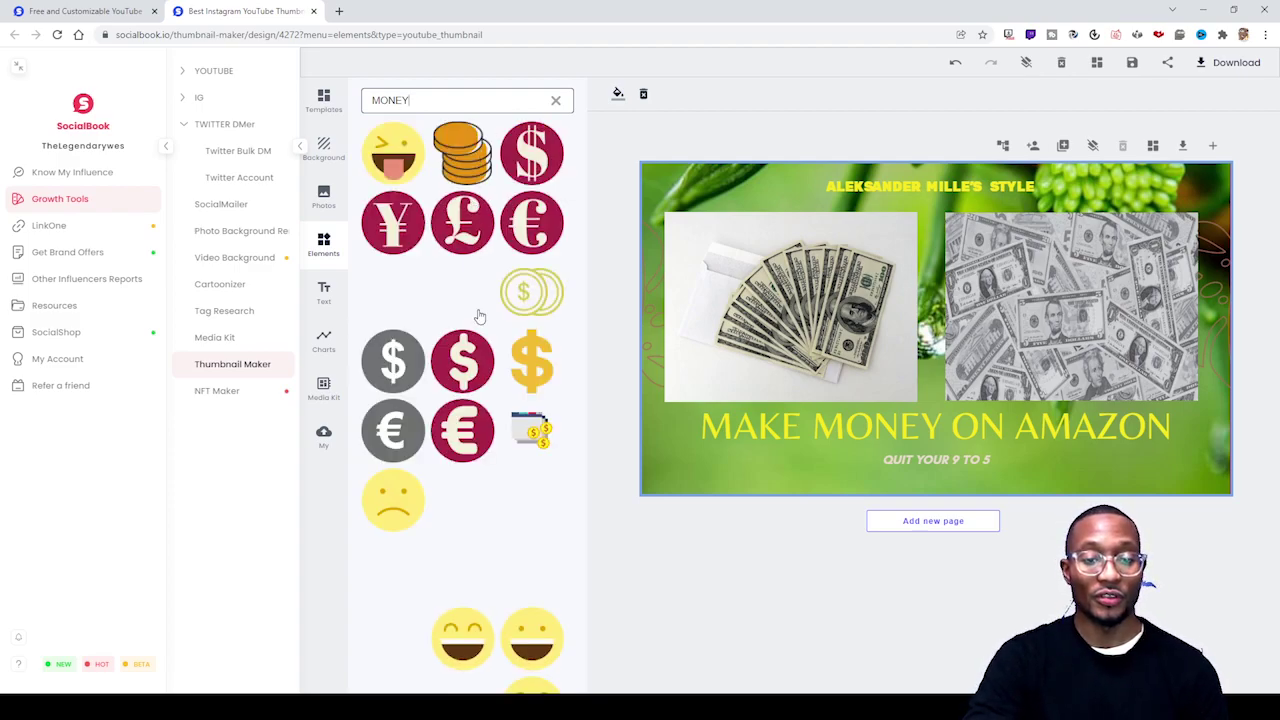
pyautogui.click(400, 172)
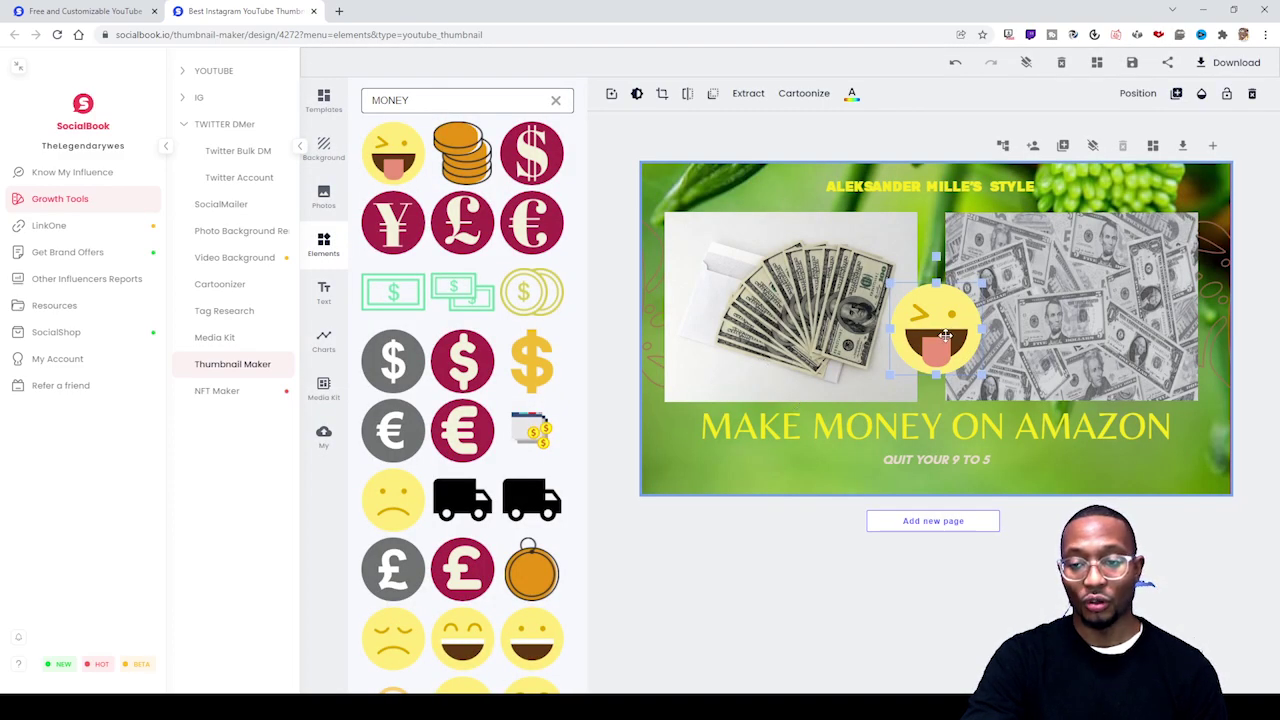
pyautogui.moveTo(943, 333); pyautogui.dragTo(743, 423)
pyautogui.moveTo(790, 468); pyautogui.dragTo(670, 460)
pyautogui.click(688, 604)
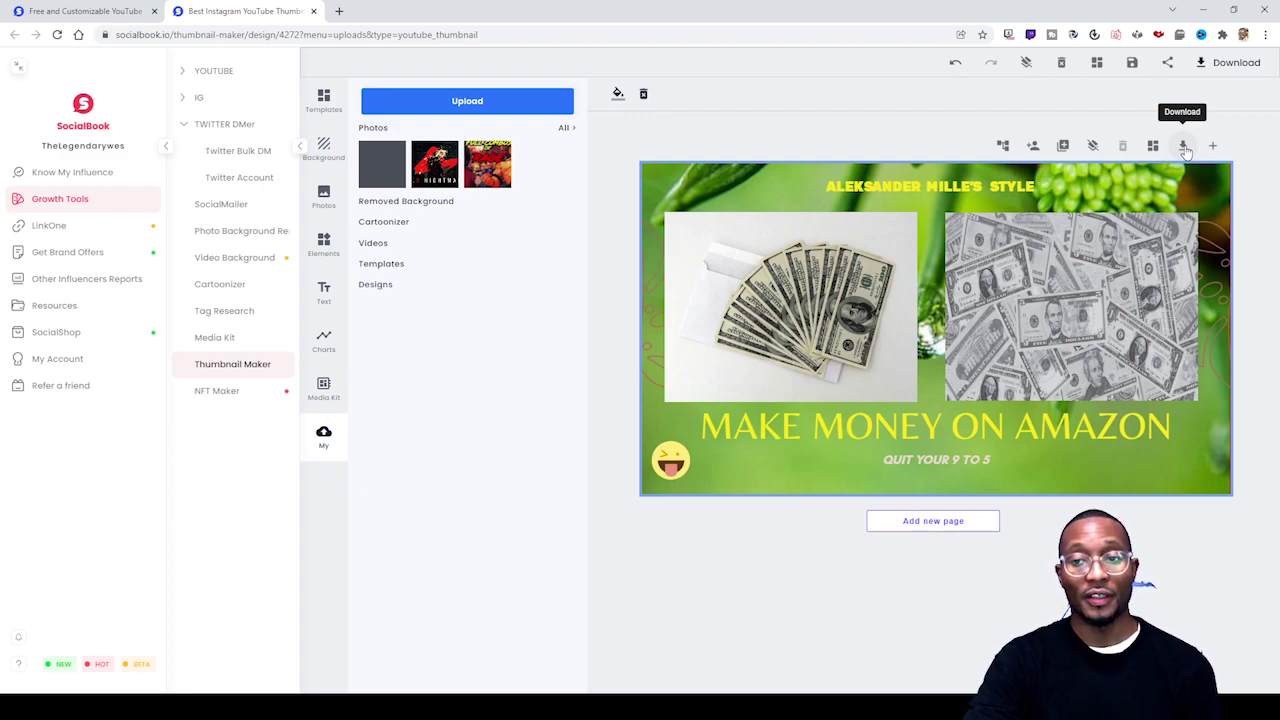
# Duplicate the money-themed thumbnail page, with its emoji, into an identical second page.
pyautogui.click(1184, 146)
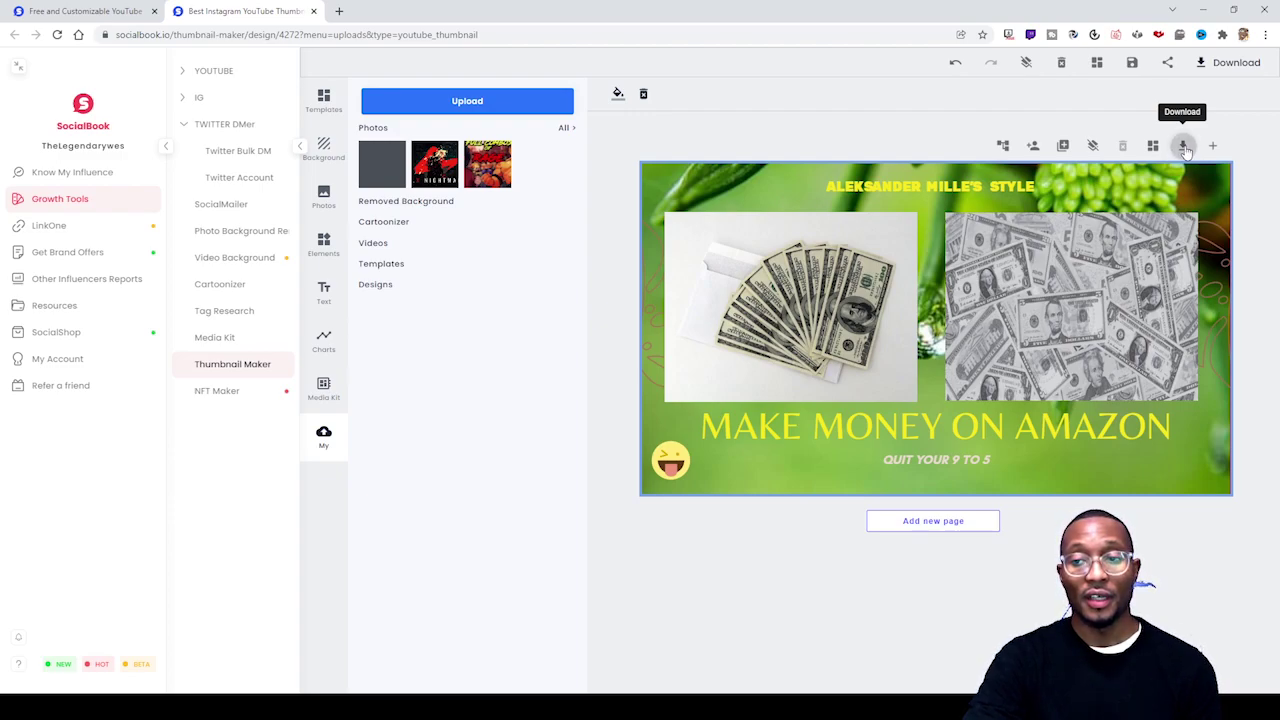
pyautogui.click(1064, 146)
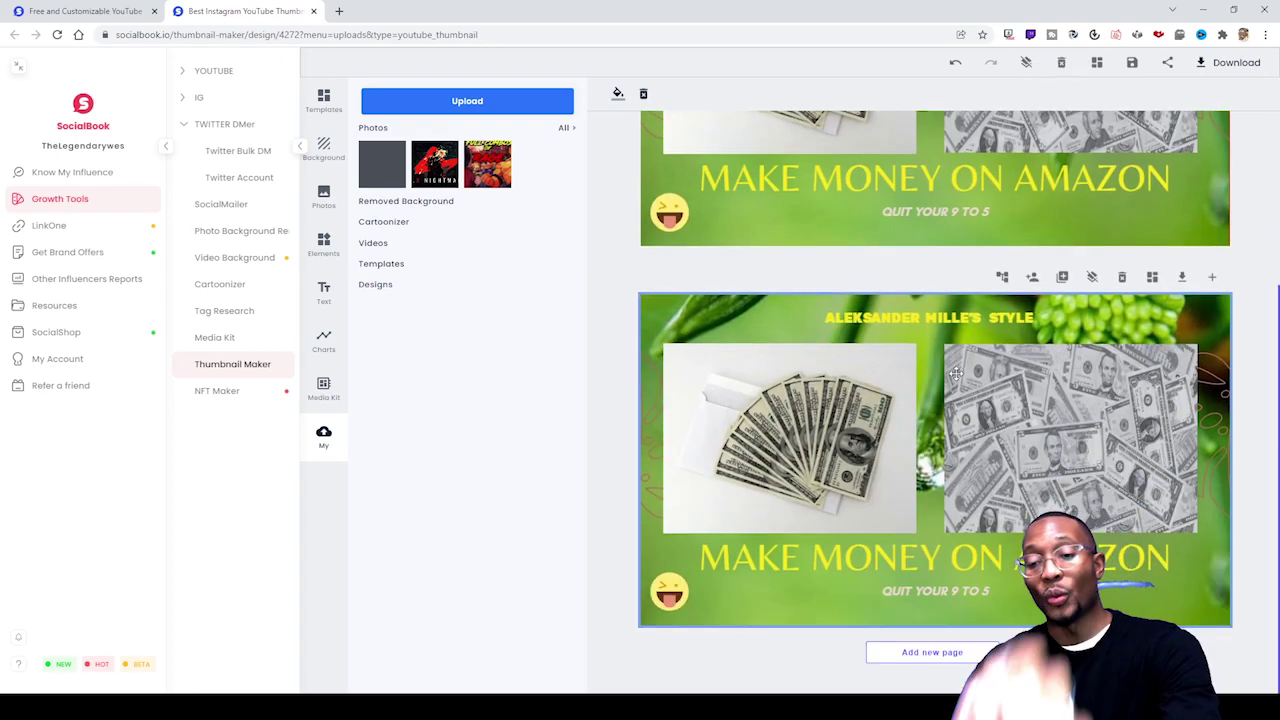
pyautogui.scroll(2, 955, 373)
pyautogui.scroll(1, 905, 350)
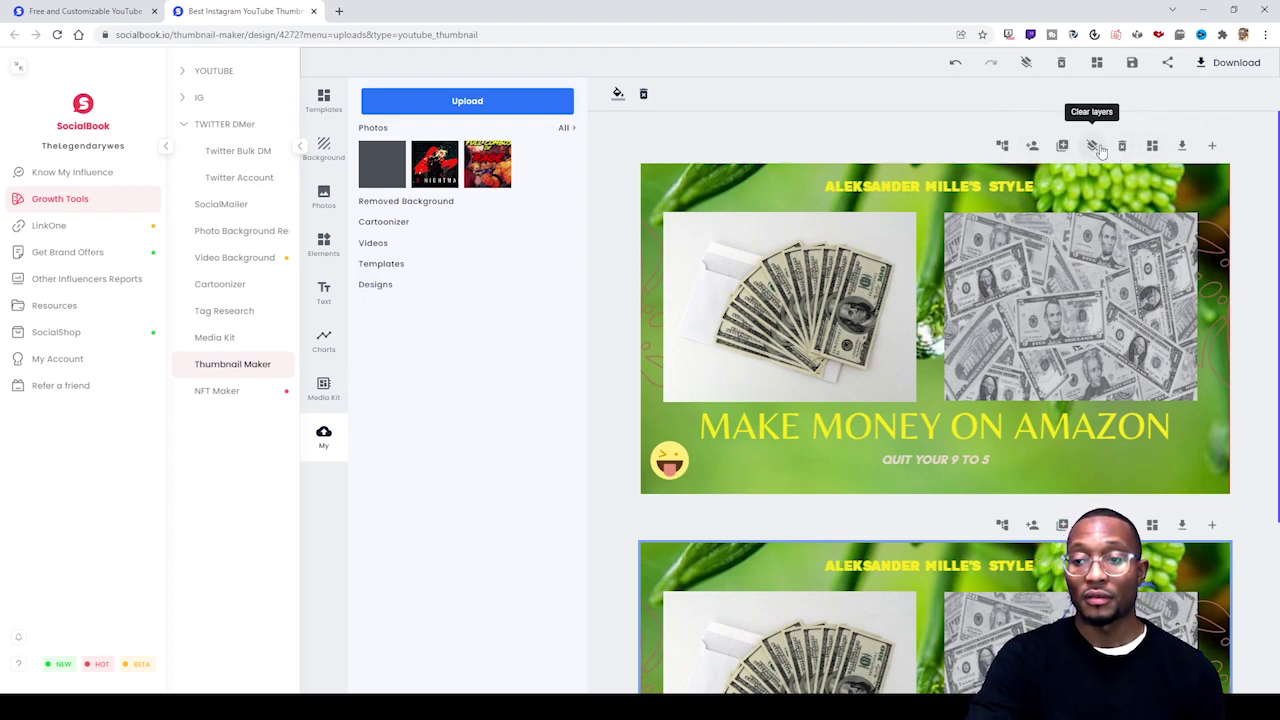
# Add a new blank page to the design.
pyautogui.click(1211, 149)
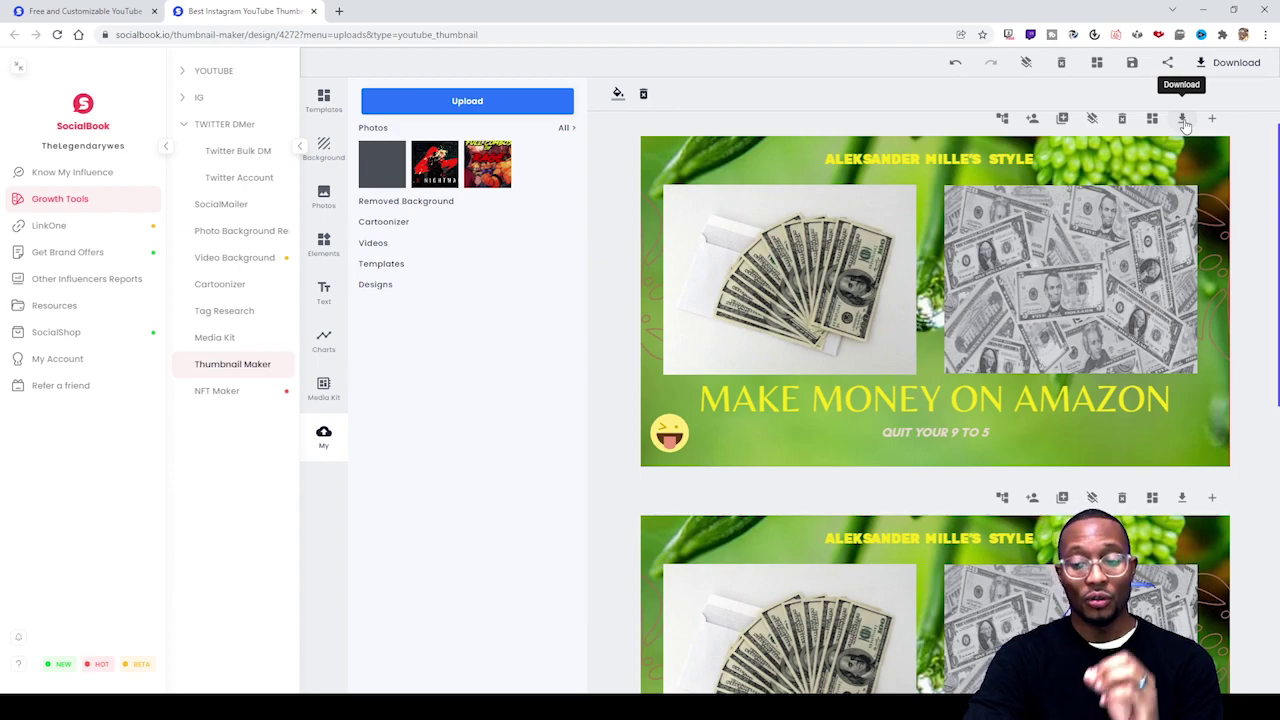
# Download the first thumbnail page as a JPG image.
pyautogui.click(1183, 119)
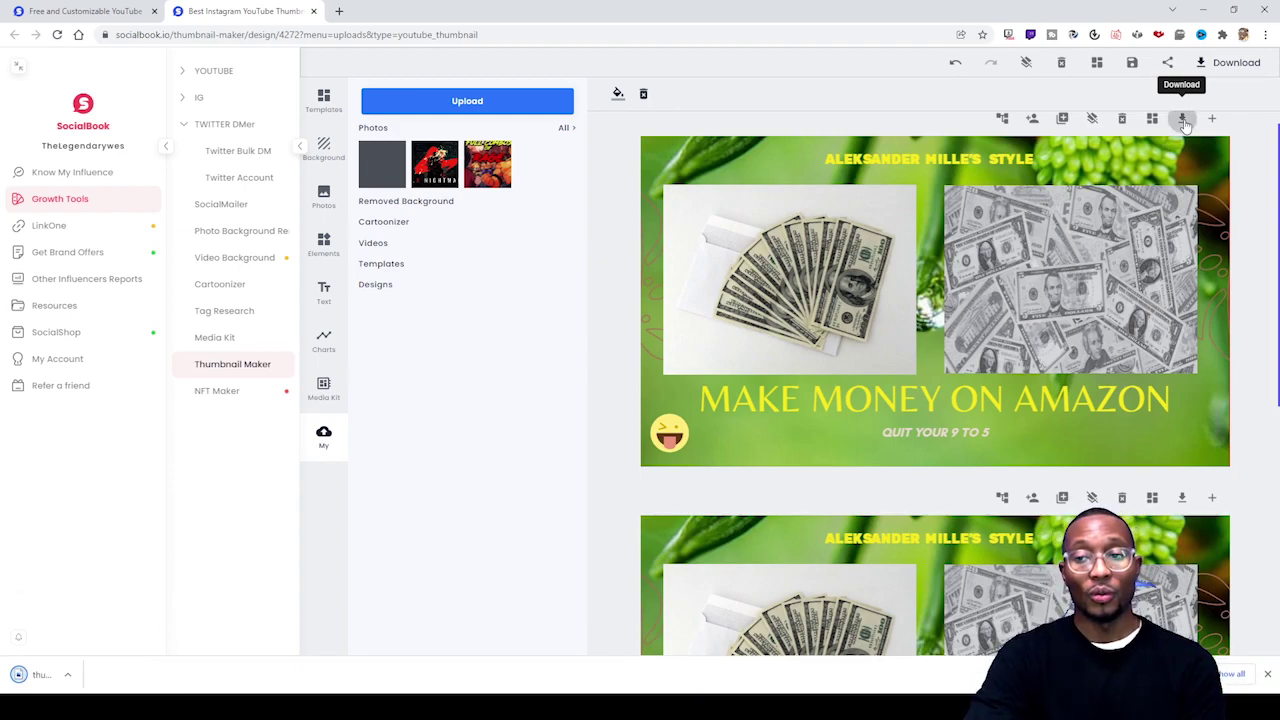